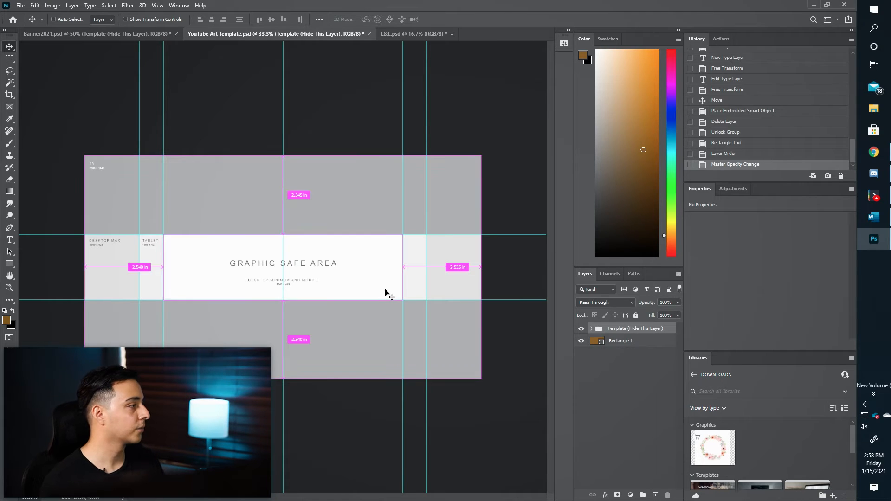
Zoom and pan around the YouTube art template to inspect its graphic safe area.
key(ctrl+plus)
drag(157, 264, 219, 276)
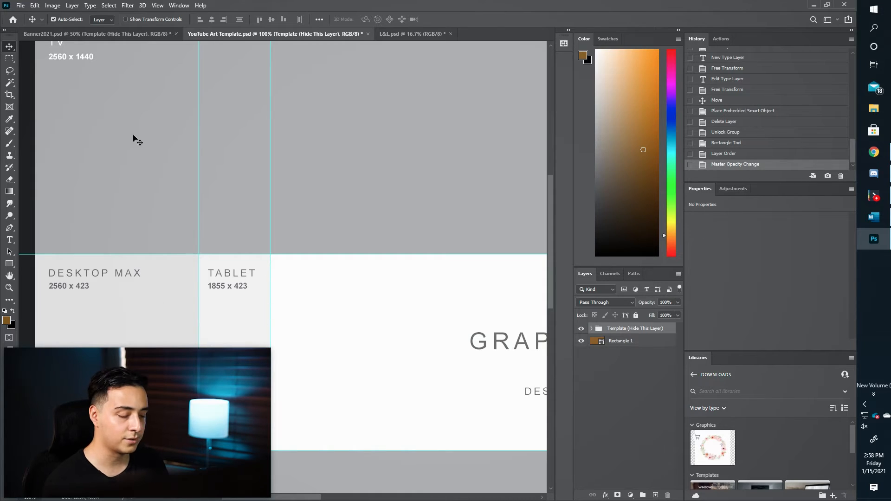
scroll(135, 139, down, 2)
scroll(282, 266, down, 2)
scroll(283, 267, up, 3)
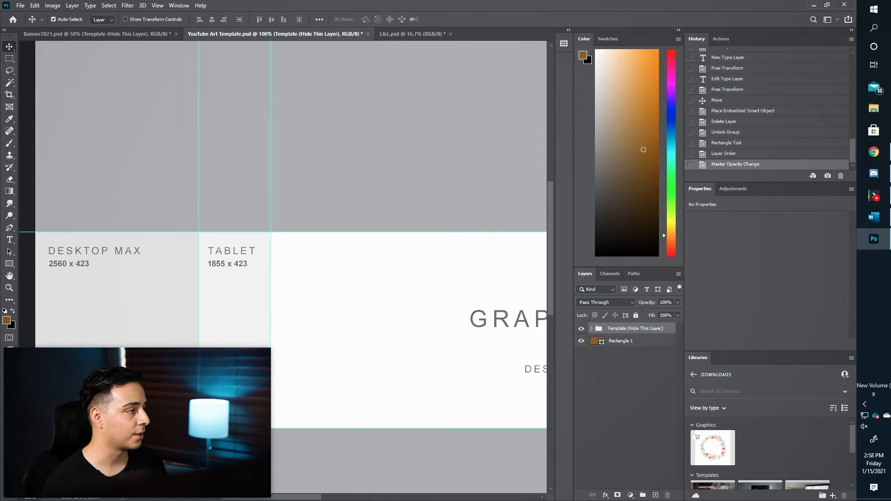
key(ctrl+minus)
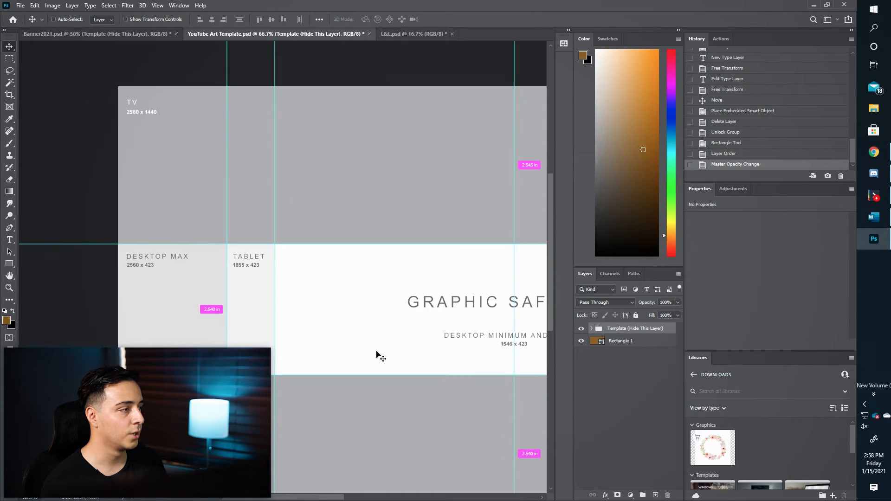
drag(361, 333, 243, 294)
scroll(314, 285, down, 2)
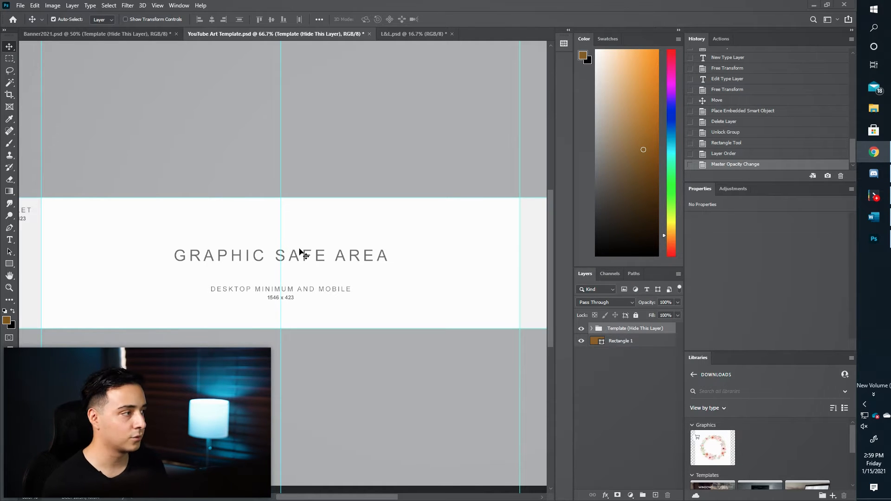
Briefly lower the template group's opacity to peek beneath it, then restore full opacity.
click(680, 347)
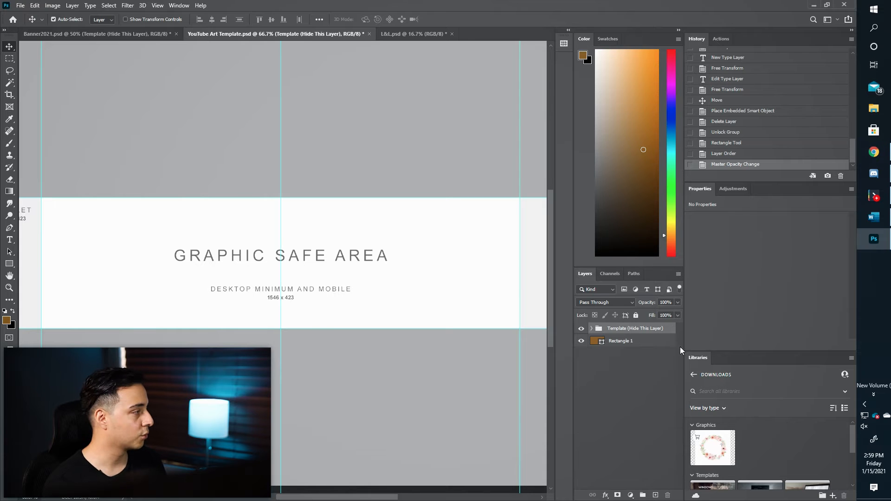
drag(647, 304, 629, 304)
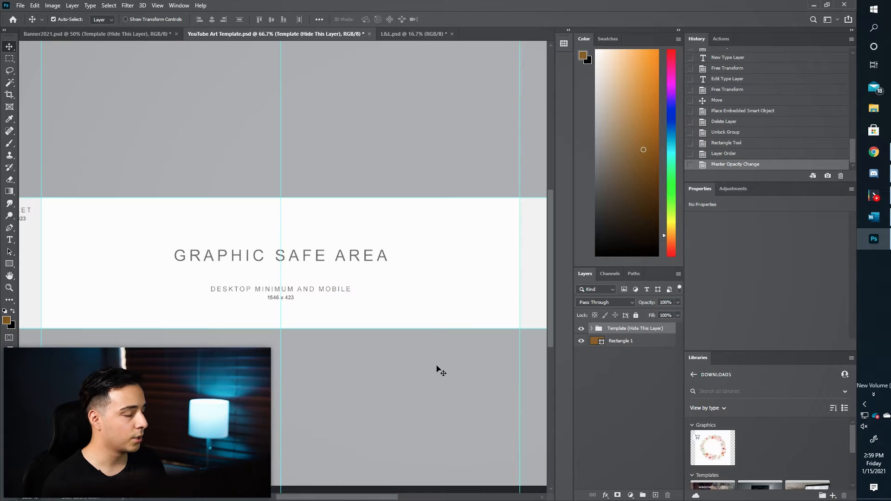
key(alt+bracketleft)
key(ctrl+minus)
key(ctrl+minus)
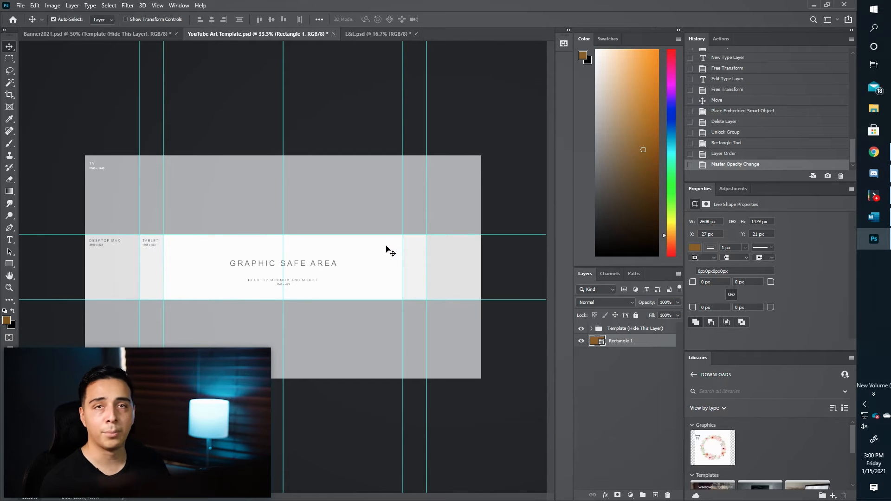
Review the finished Banner2021 banner, then fade the template group to about 3% opacity.
click(121, 34)
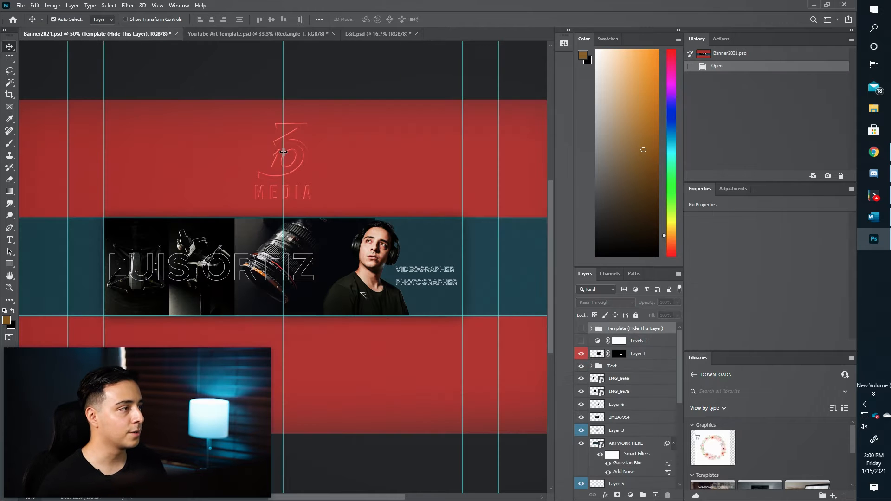
key(ctrl+minus)
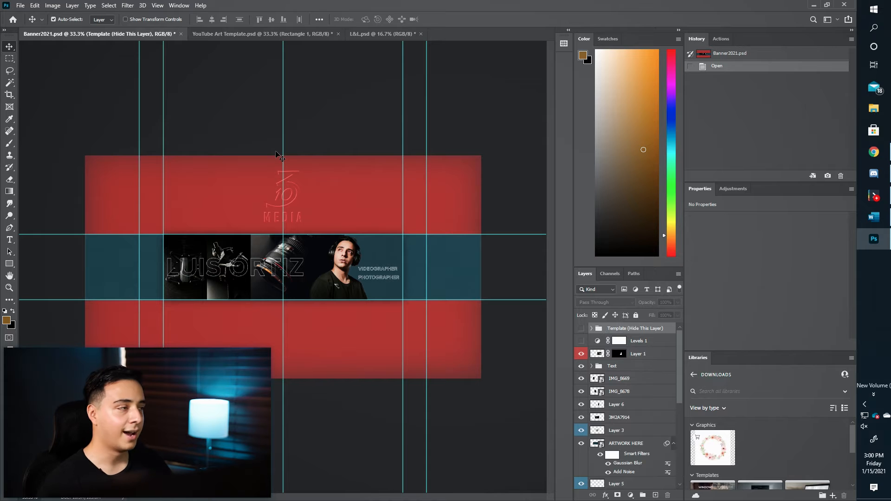
key(ctrl+plus)
key(ctrl+plus)
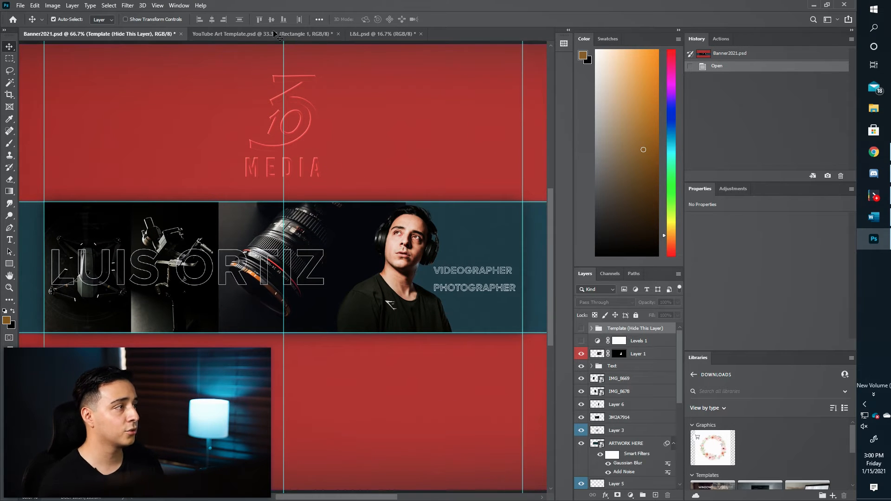
drag(645, 302, 603, 305)
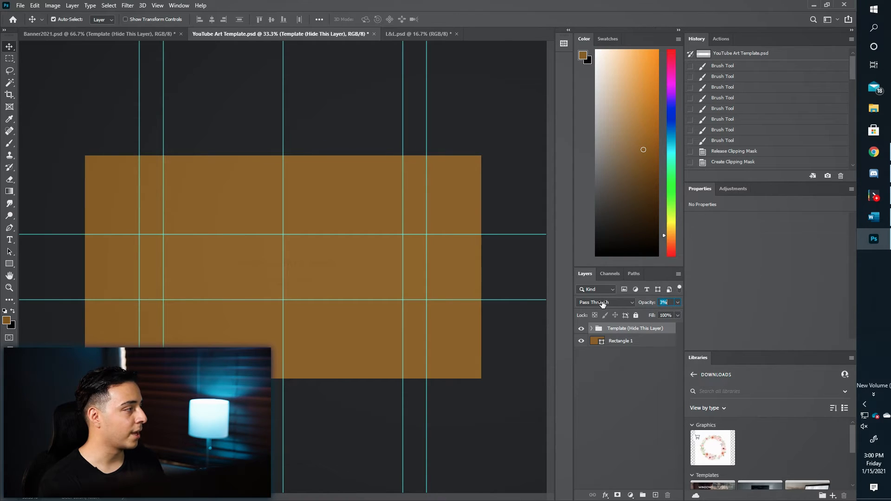
Give Rectangle 1 a red Color Overlay at 95% so the whole canvas turns red.
key(ctrl+plus)
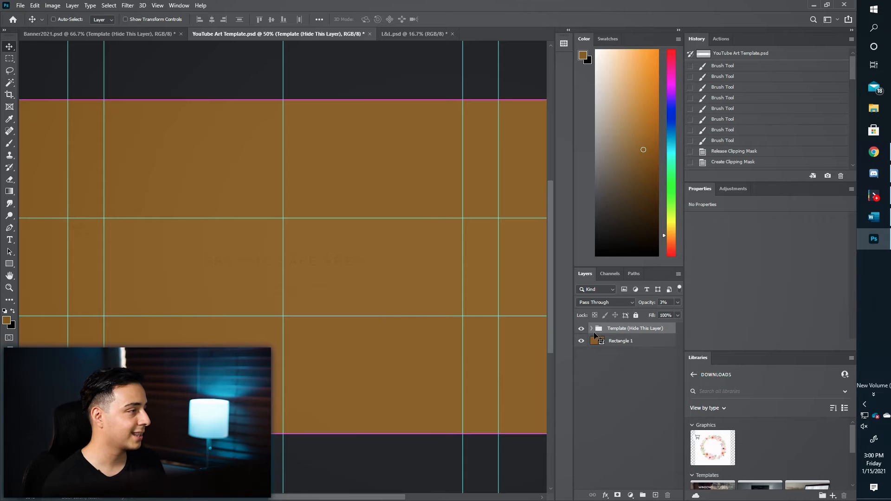
click(649, 342)
double_click(649, 343)
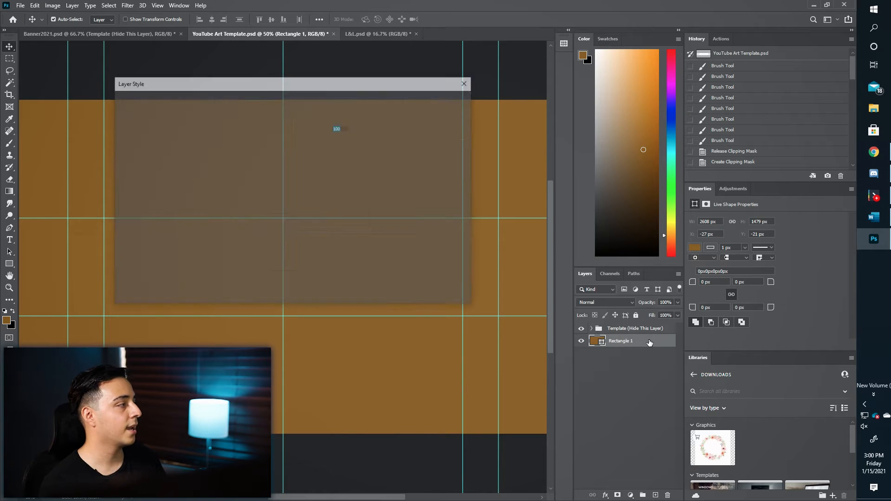
click(143, 209)
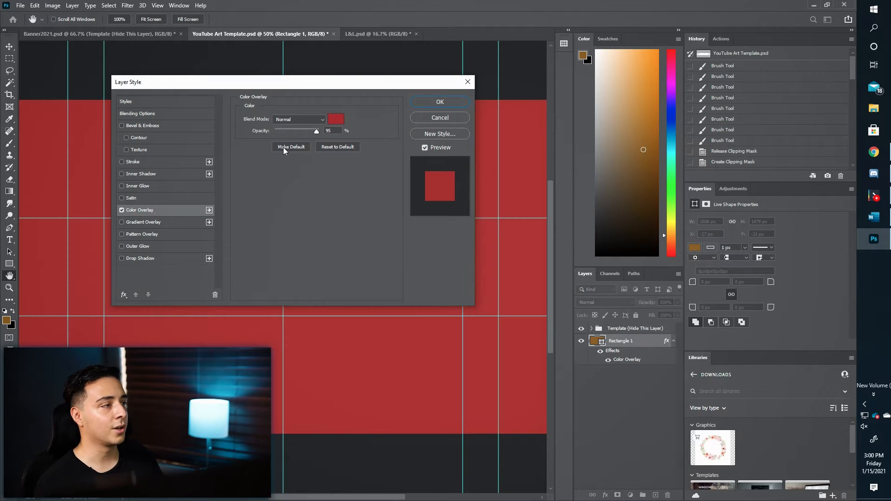
key(Return)
key(ctrl+minus)
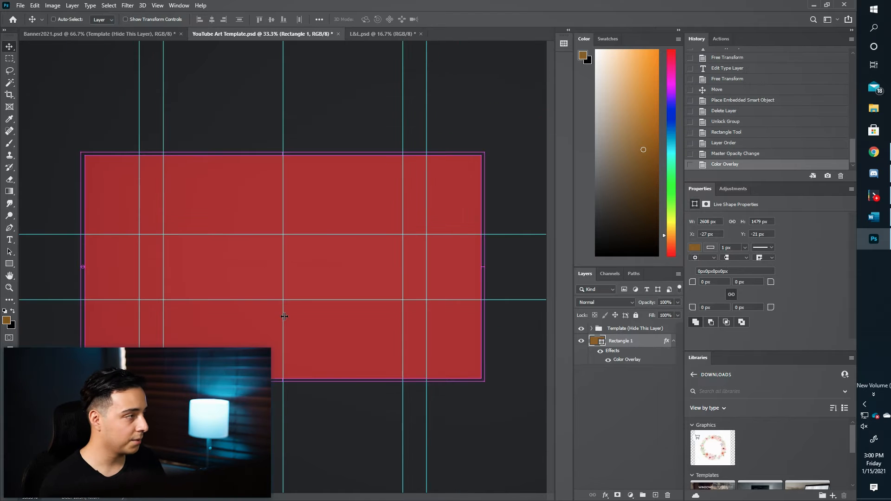
key(ctrl)
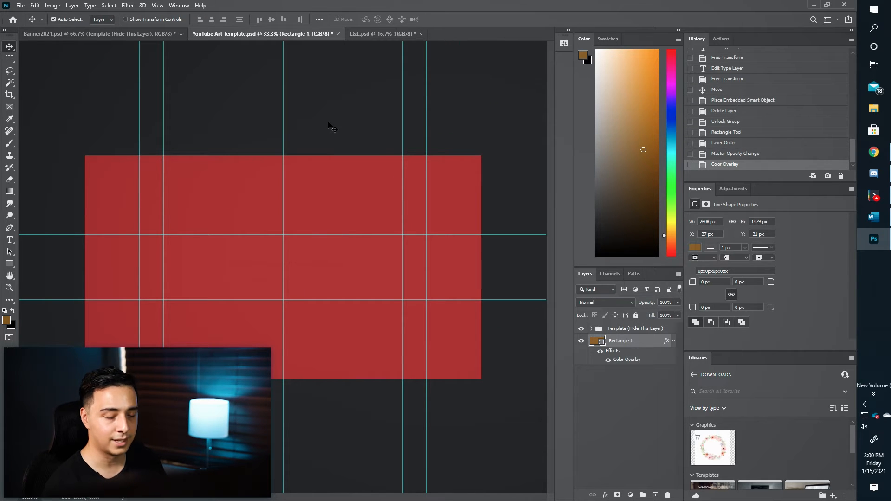
click(330, 126)
ctrl+click(362, 193)
key(ctrl+plus)
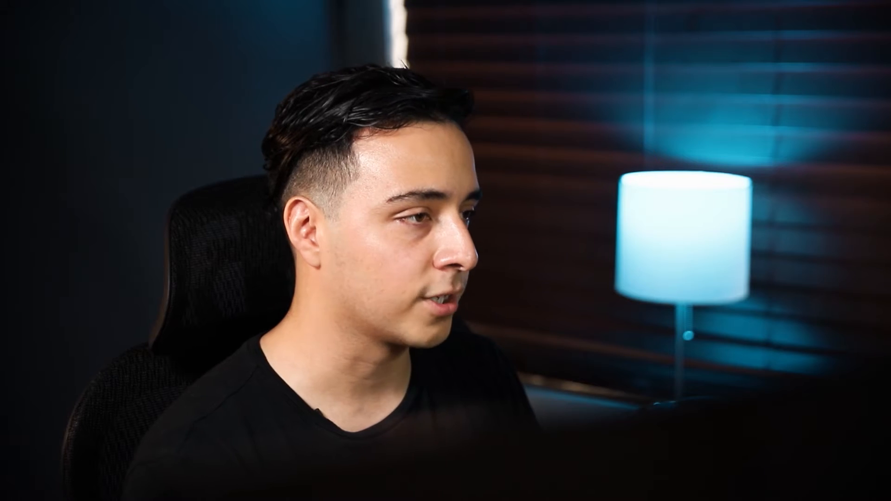
Rename the red background layer to TV.
double_click(629, 346)
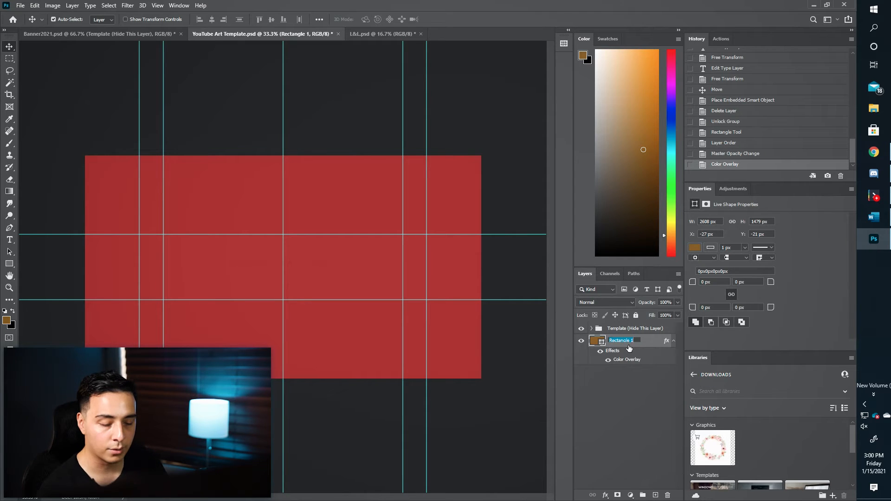
text(Bac)
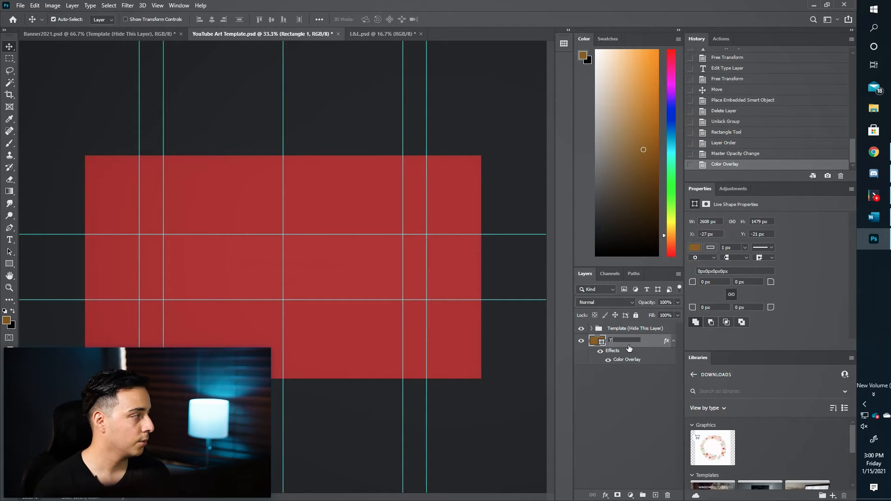
key(Return)
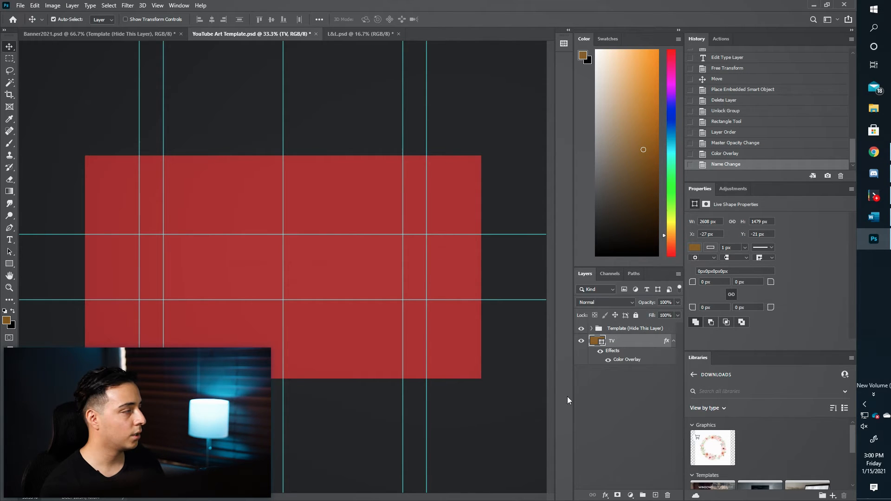
On a new layer, draw a rectangle band across the middle between the horizontal guides.
click(655, 495)
click(9, 264)
drag(85, 234, 480, 300)
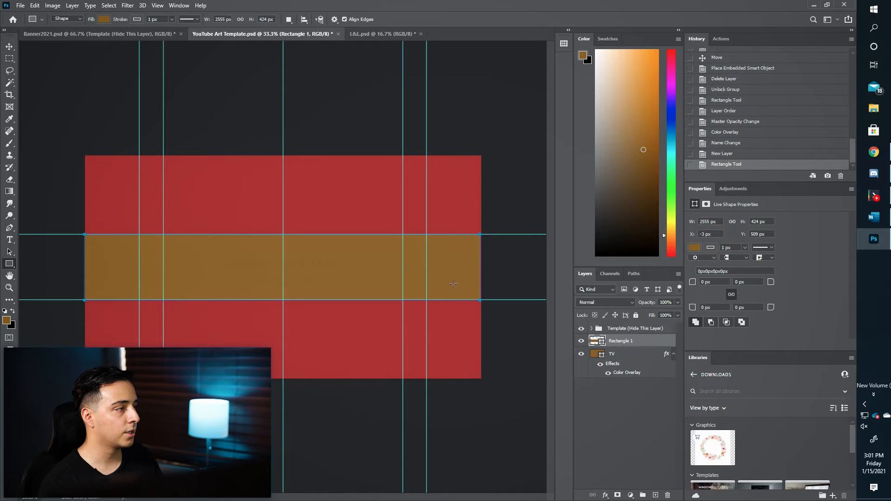
Fill the mid-canvas Rectangle 1 band with dark teal #1a3e47 and zoom to check it.
click(583, 57)
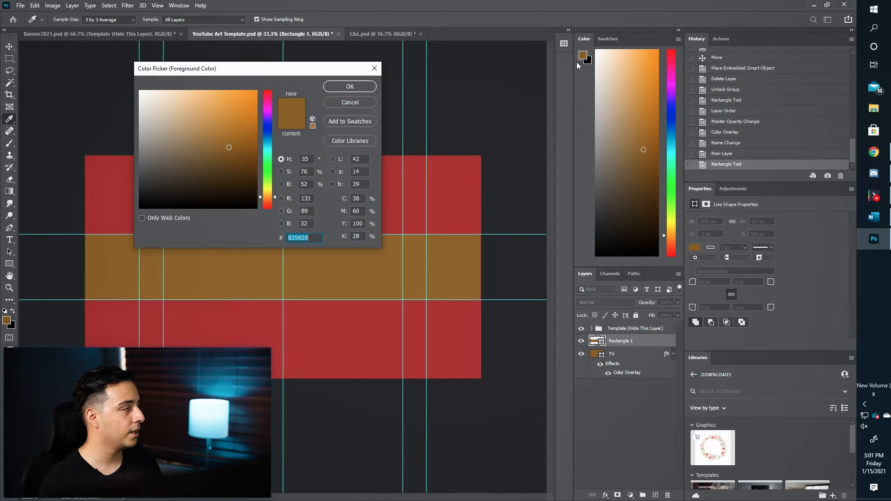
click(342, 102)
key(v)
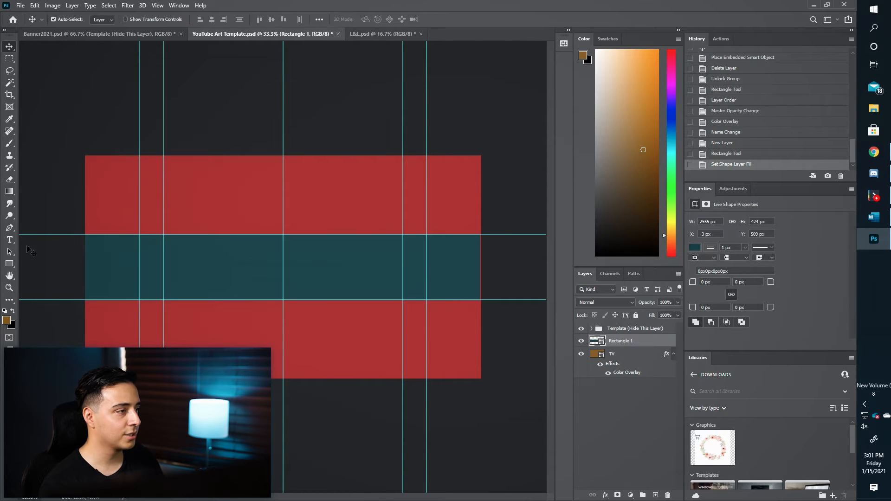
click(9, 263)
click(104, 19)
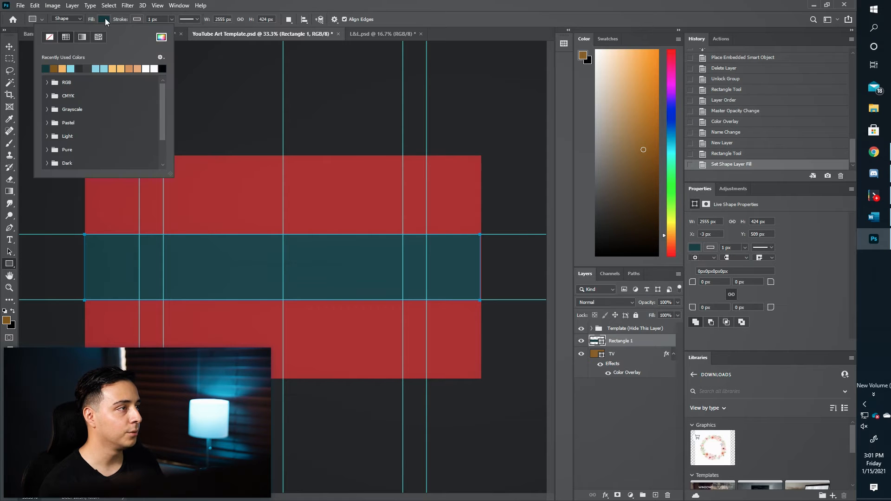
click(158, 39)
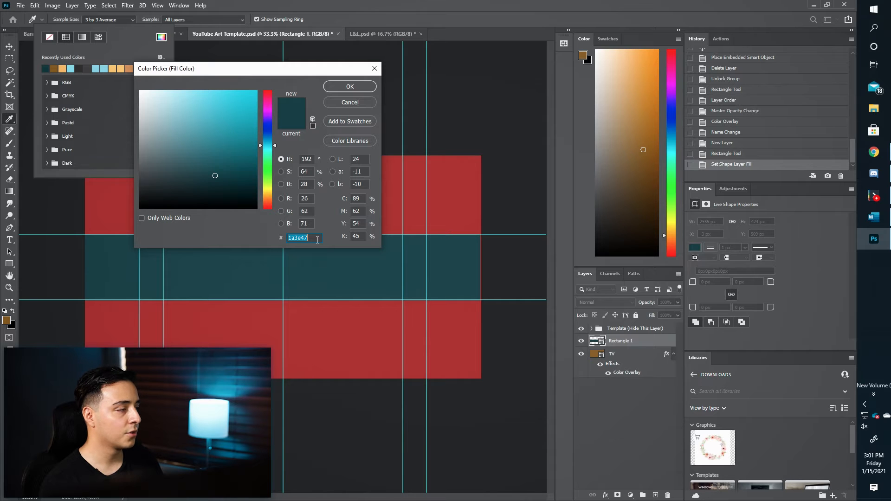
click(343, 89)
key(Escape)
key(v)
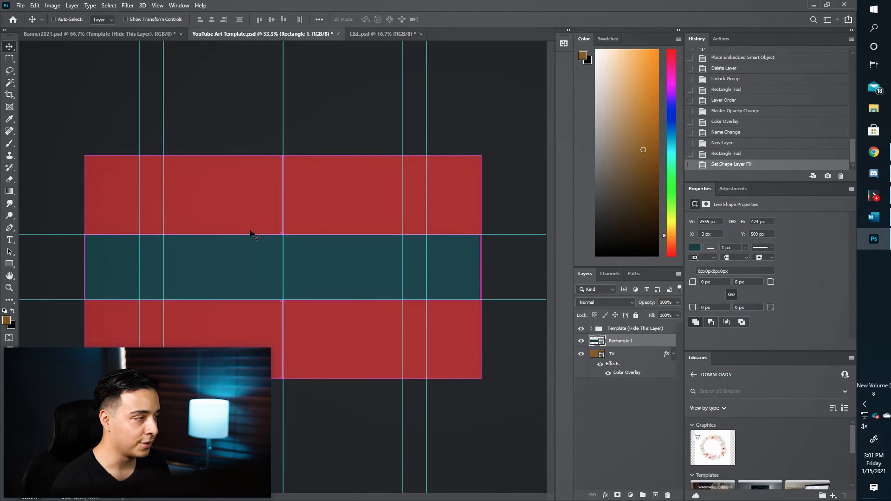
key(ctrl+plus)
key(ctrl+plus)
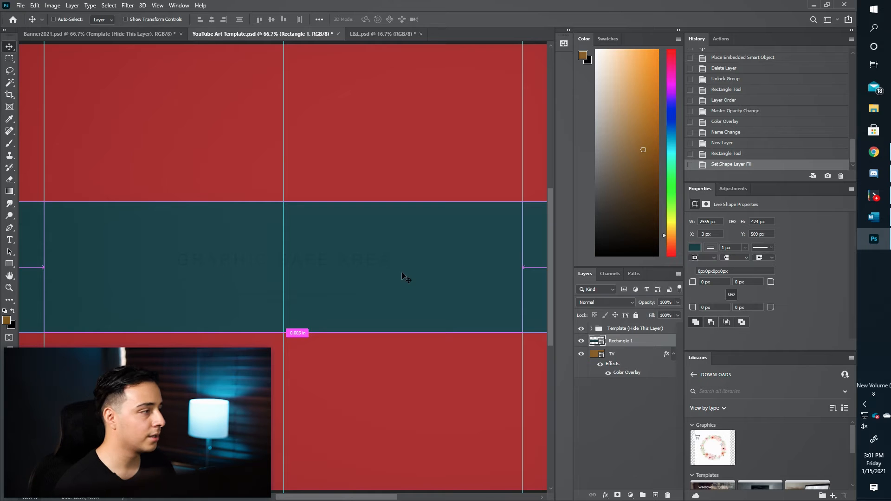
key(ctrl+plus)
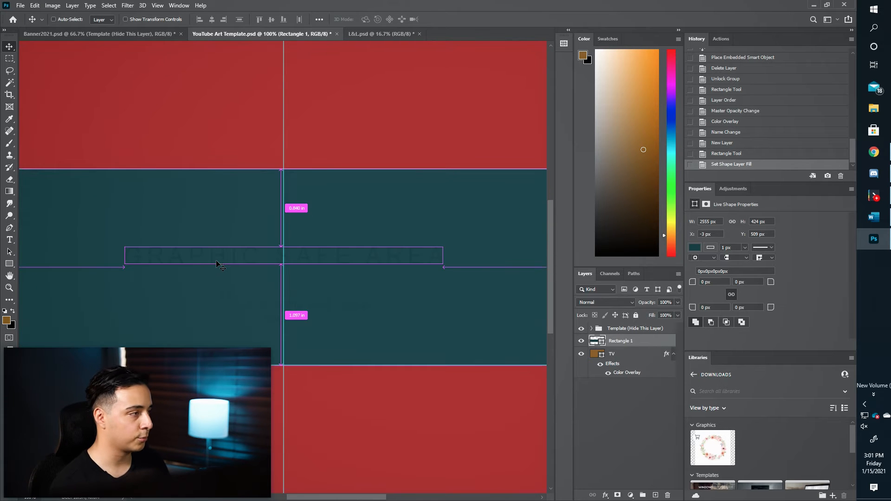
key(ctrl+minus)
key(ctrl+minus)
key(ctrl+minus)
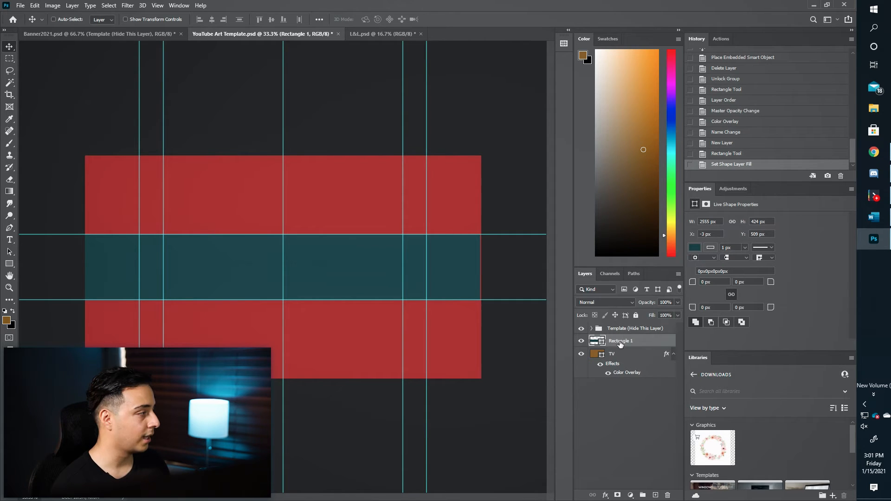
Duplicate the teal band and narrow the copy from both sides to about 60% width, centred.
key(ctrl+j)
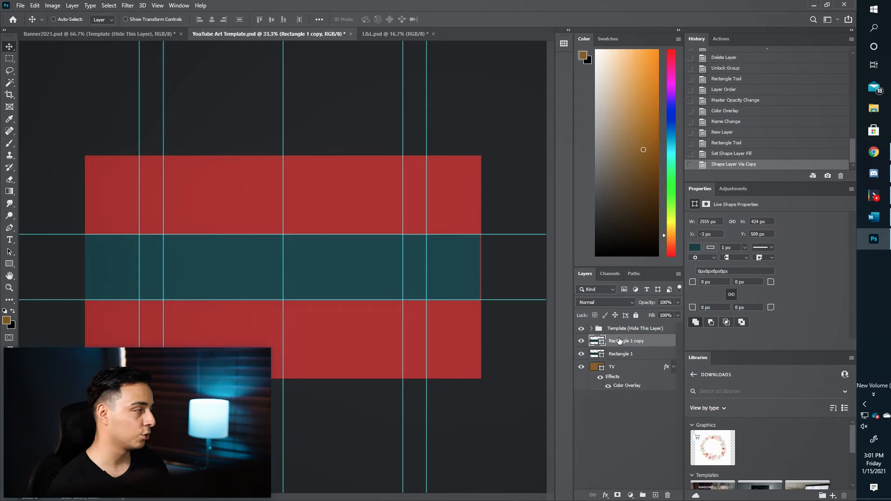
key(ctrl+t)
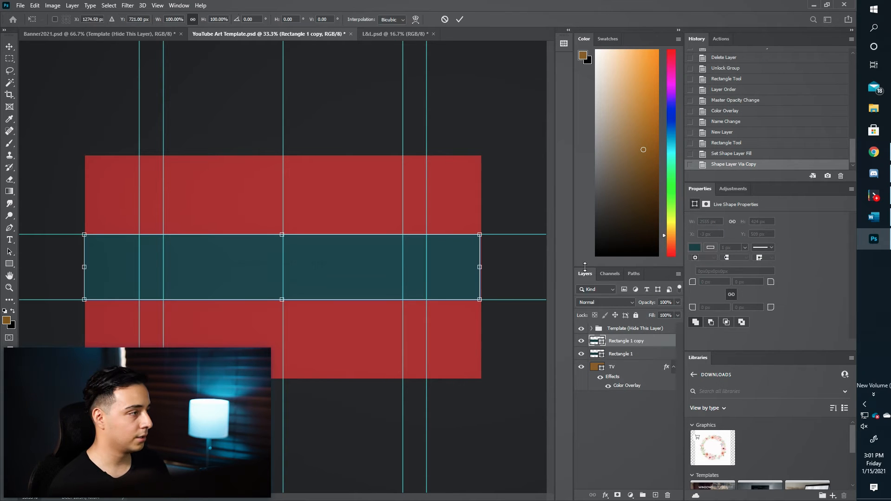
drag(481, 266, 402, 267)
drag(84, 268, 163, 267)
key(Return)
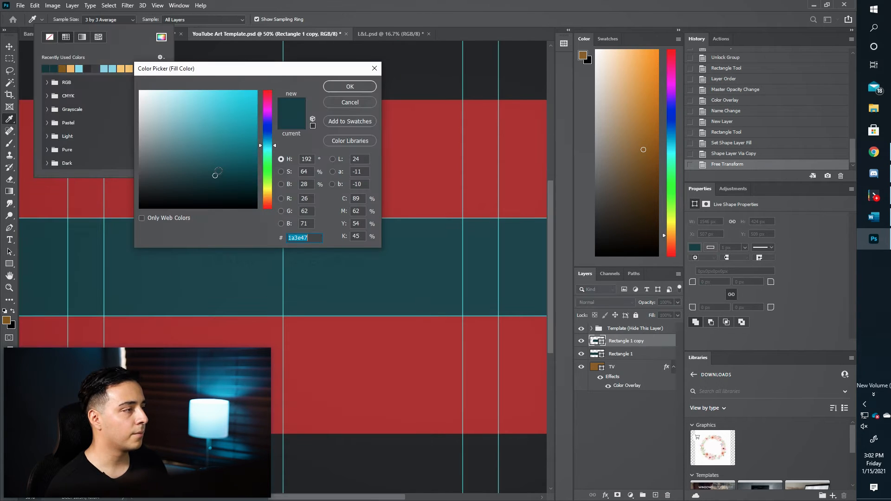
Fill the band copy with the darker teal 17343b.
click(219, 171)
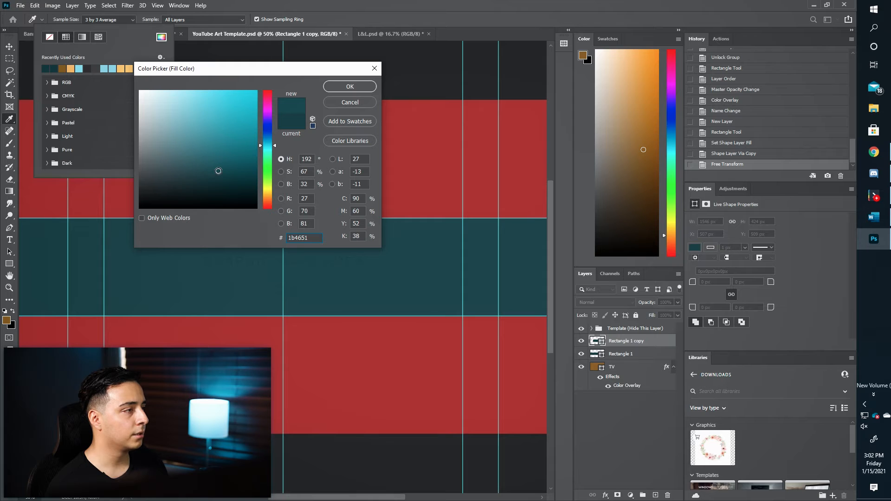
click(211, 181)
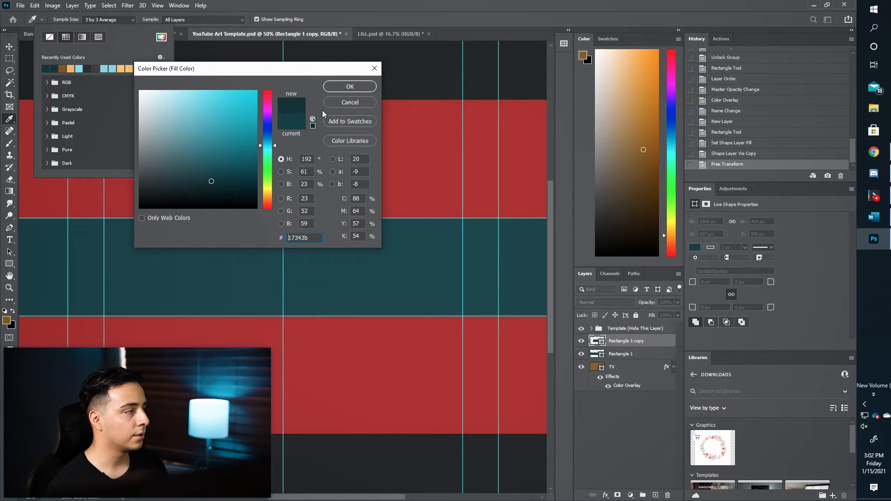
click(336, 88)
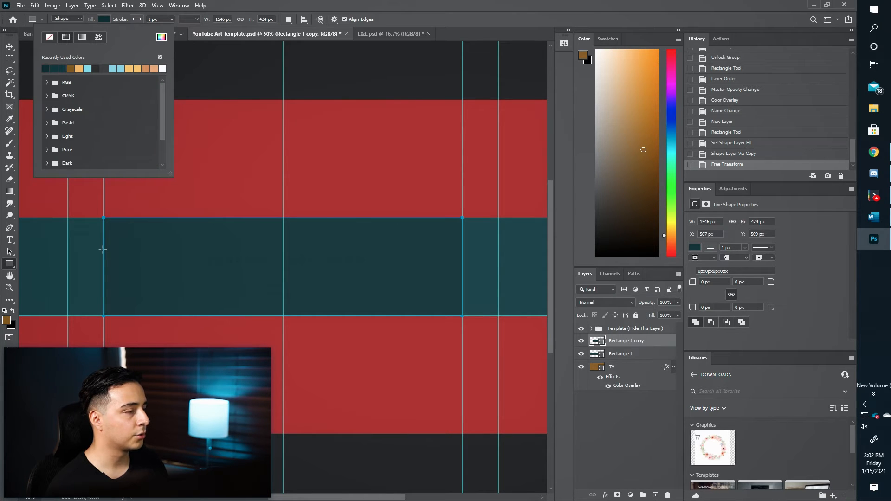
Add a drop shadow to Rectangle 1 copy: 70% opacity, 0 px distance, 57 px size, colour 181513.
click(11, 47)
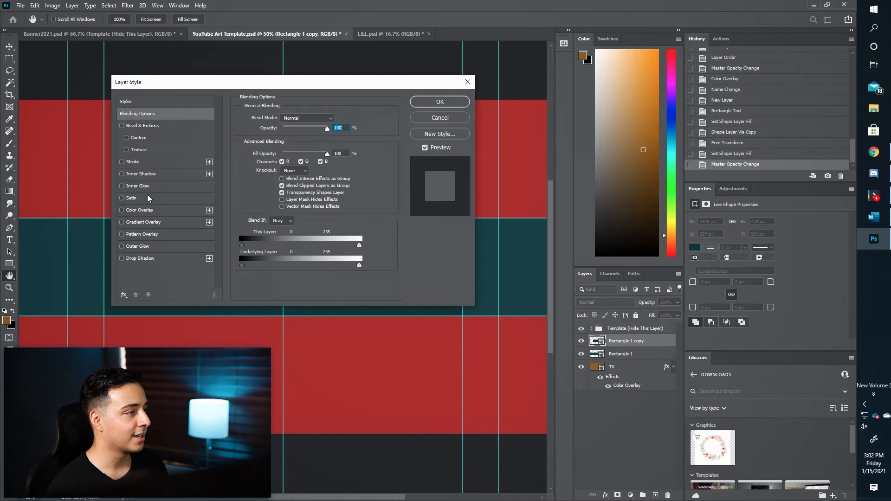
click(147, 259)
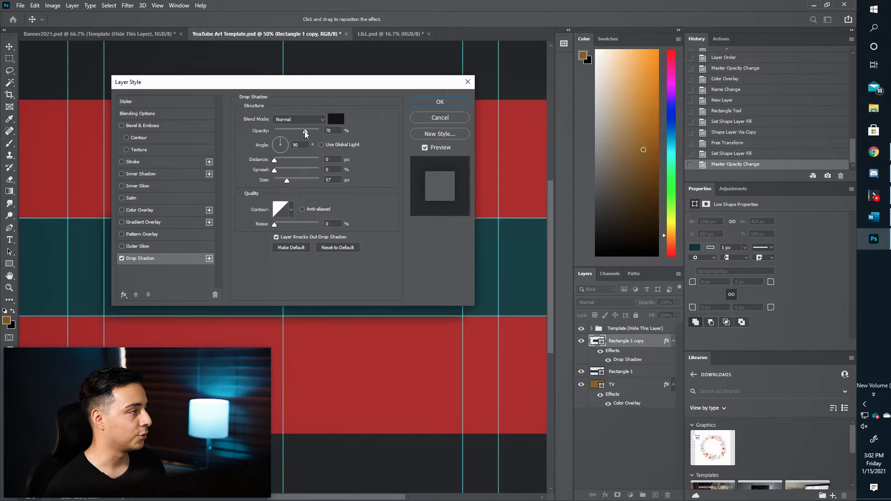
drag(298, 86, 570, 57)
key(ctrl+plus)
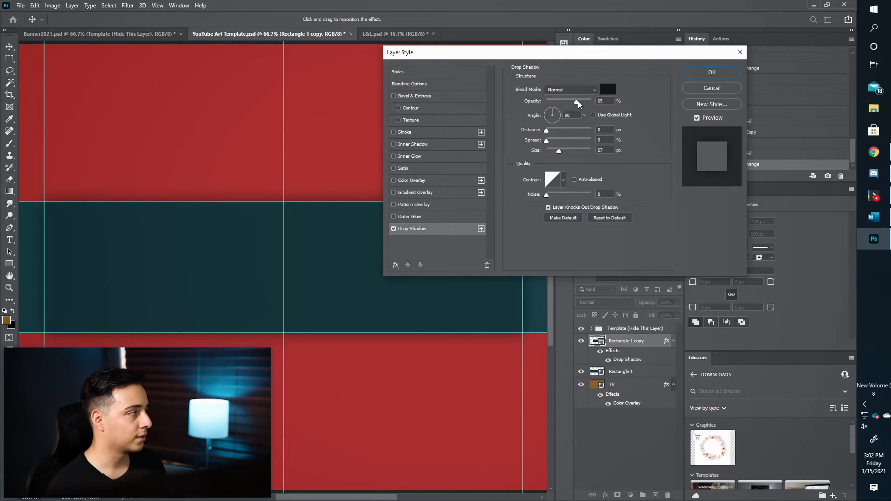
drag(588, 102, 577, 101)
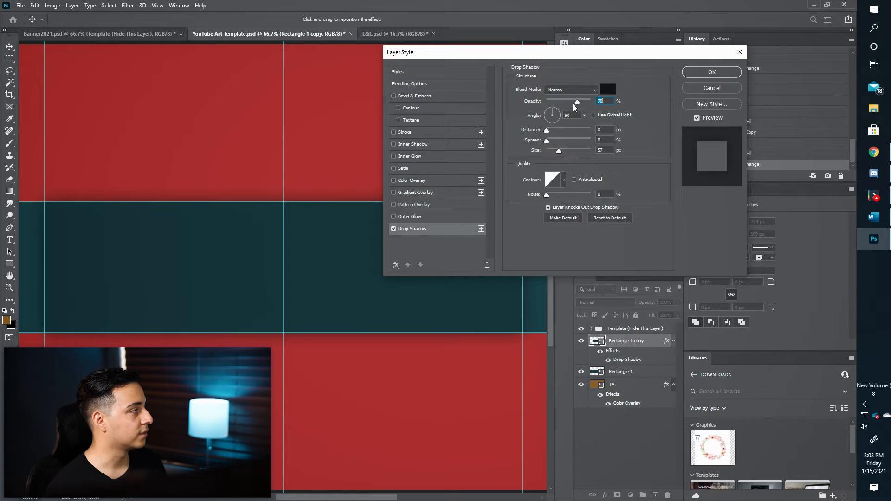
click(608, 90)
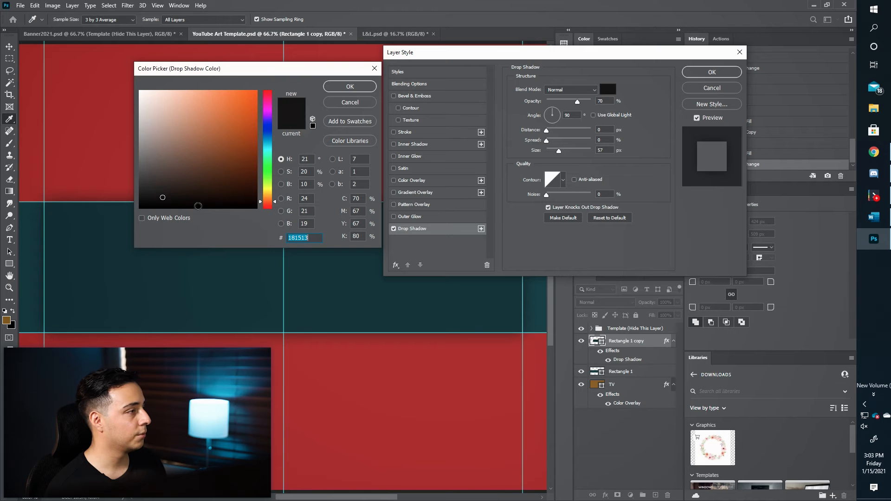
click(363, 88)
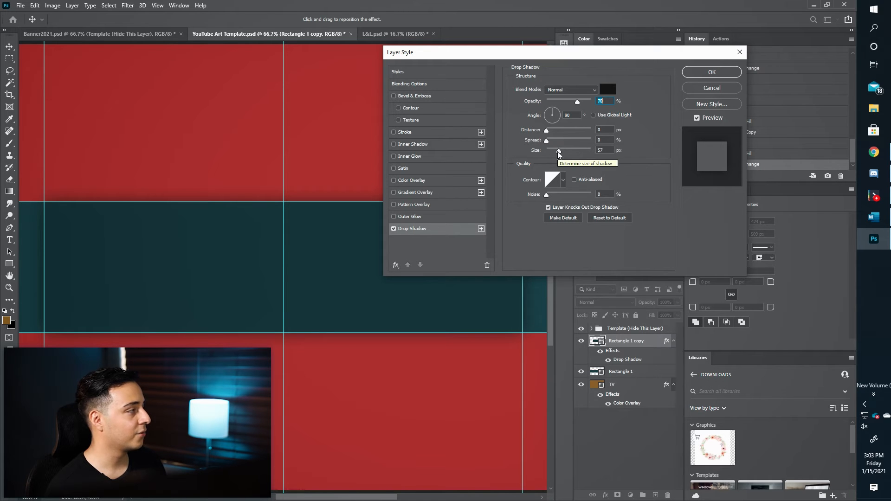
Apply the drop shadow and zoom to view the whole banner.
click(700, 74)
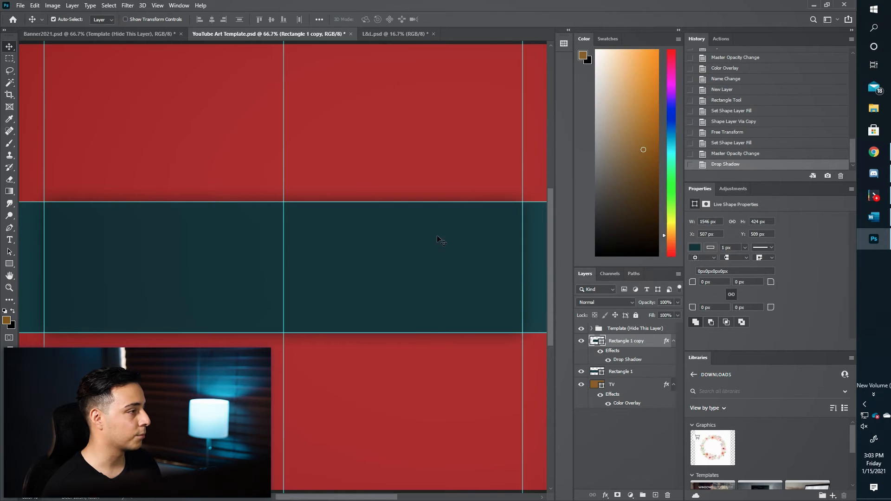
key(ctrl+minus)
key(ctrl+minus)
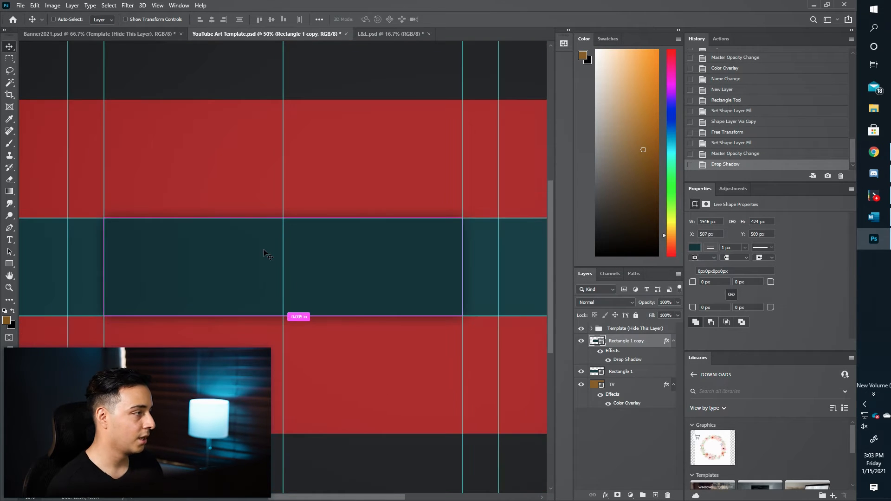
key(ctrl+plus)
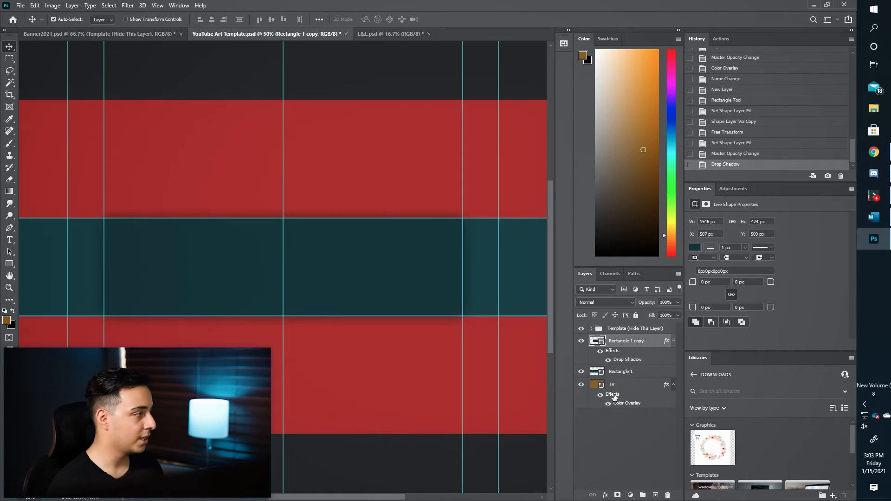
Tag the TV layer red and both Rectangle 1 and Rectangle 1 copy blue.
click(633, 389)
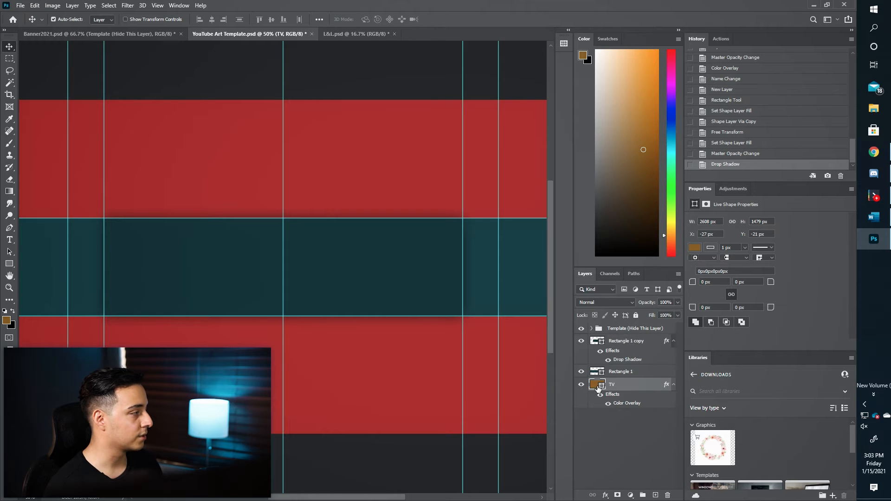
right_click(584, 388)
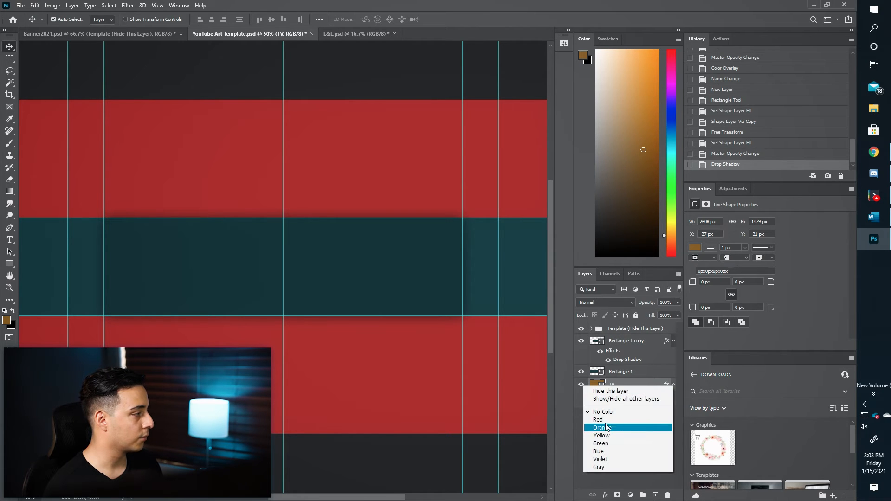
click(603, 425)
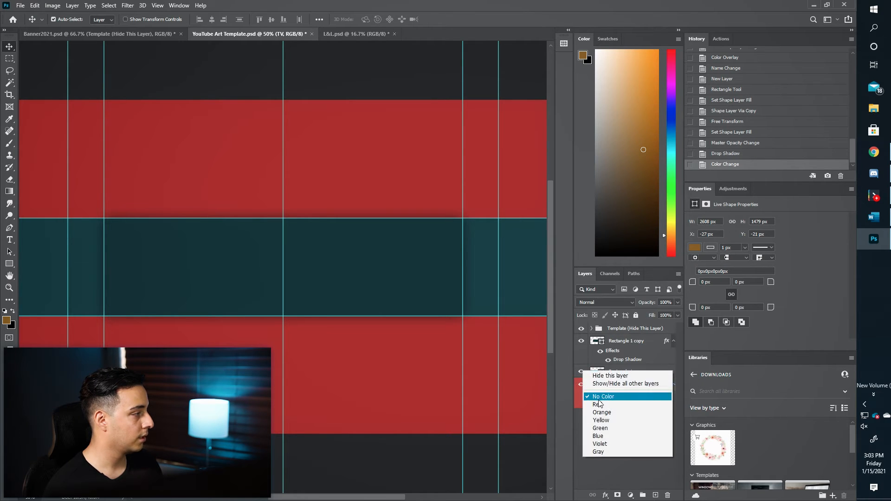
click(599, 438)
right_click(581, 342)
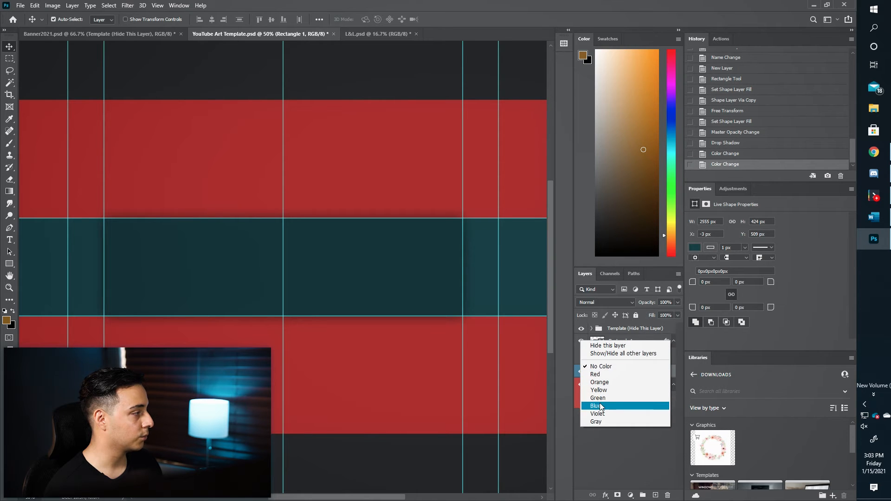
click(596, 406)
click(630, 391)
click(128, 5)
Add 6% monochromatic noise to the TV layer as a smart filter.
mouse_move(175, 140)
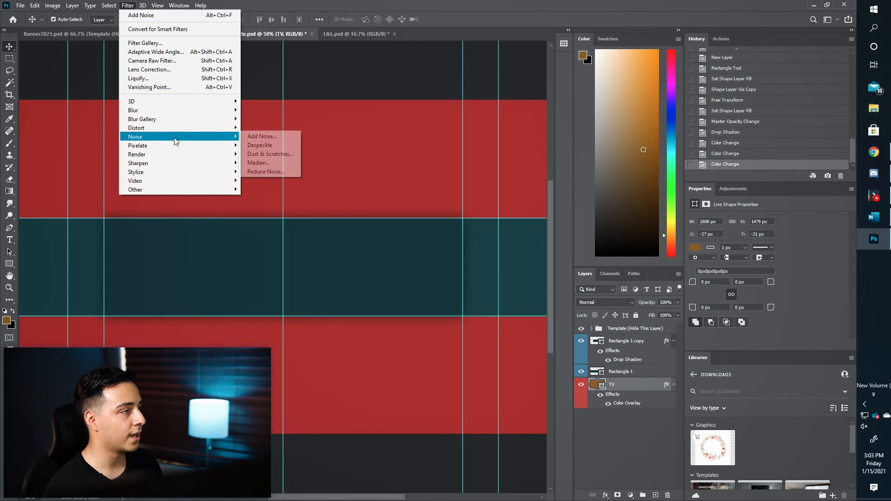
click(261, 136)
click(409, 188)
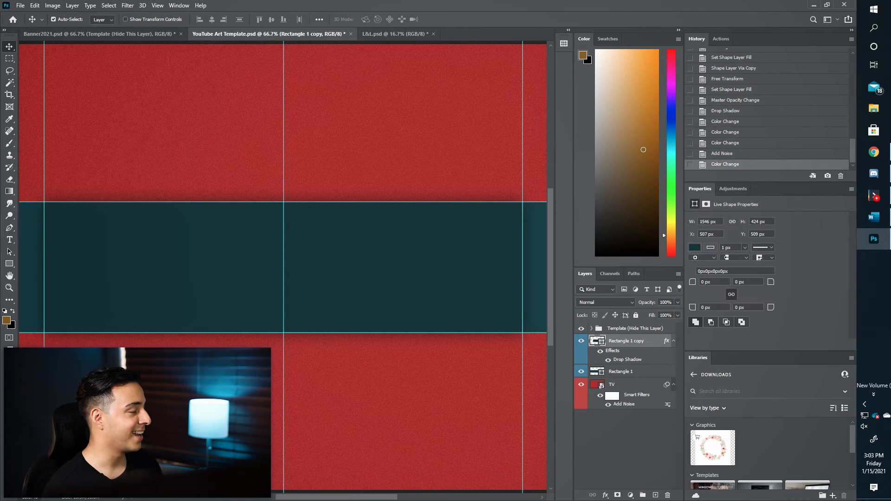
Add 3% uniform monochromatic noise to the Rectangle 1 copy panel as a smart filter.
click(128, 5)
mouse_move(199, 136)
click(261, 136)
click(420, 190)
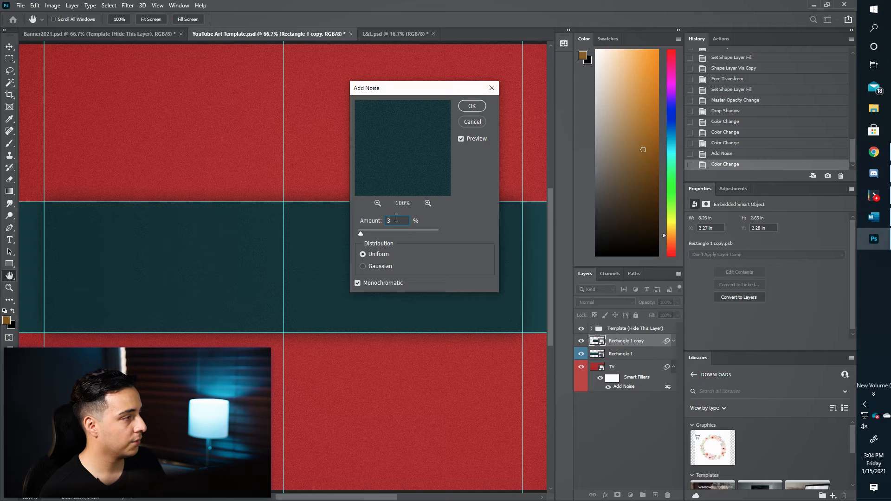
key(Return)
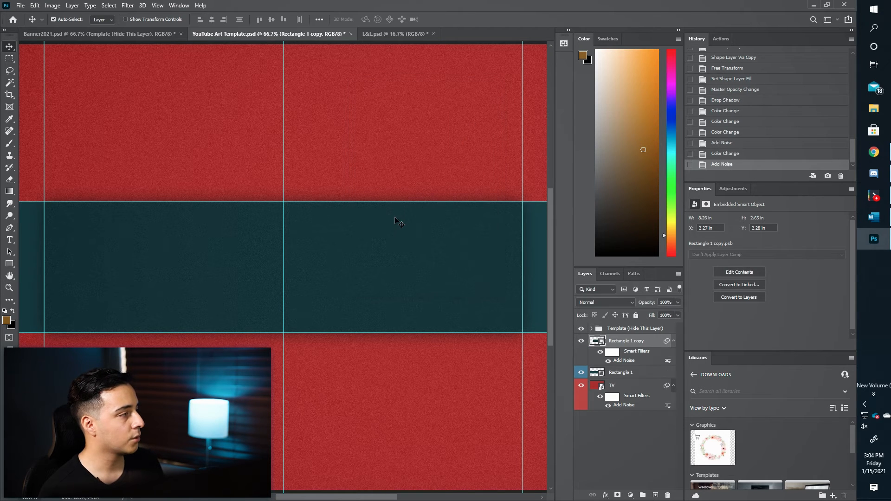
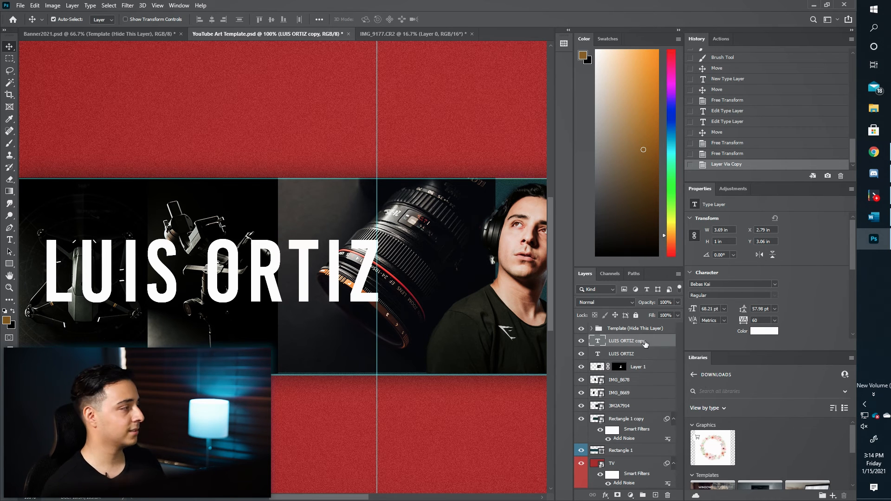
key(Return)
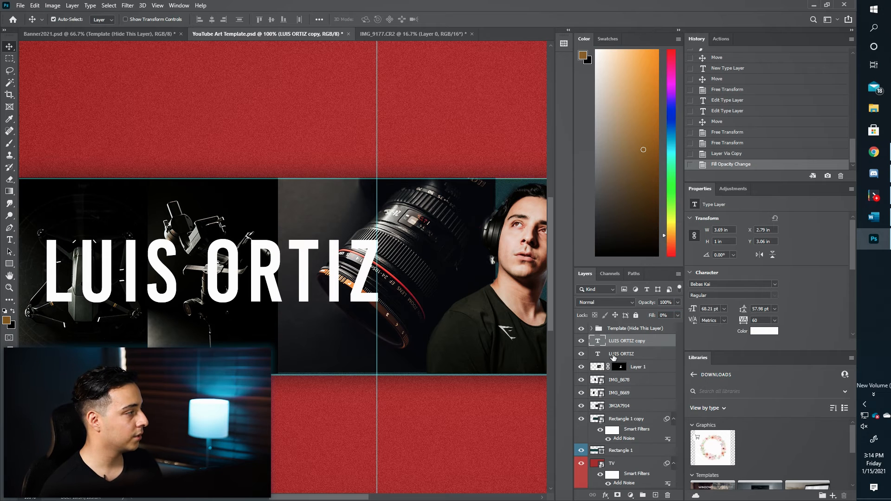
click(581, 354)
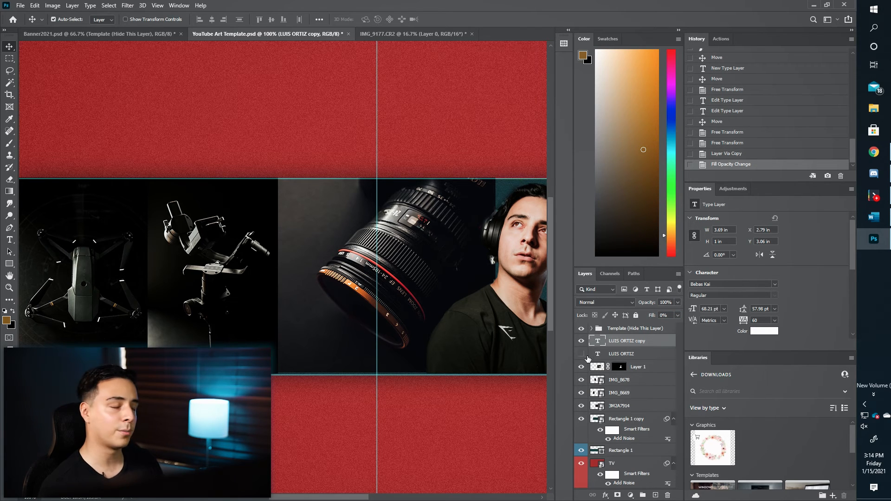
double_click(656, 340)
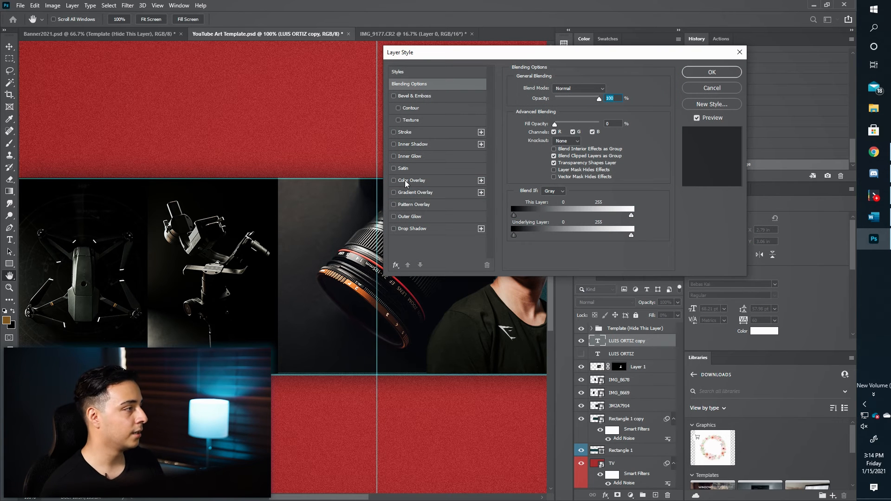
click(394, 133)
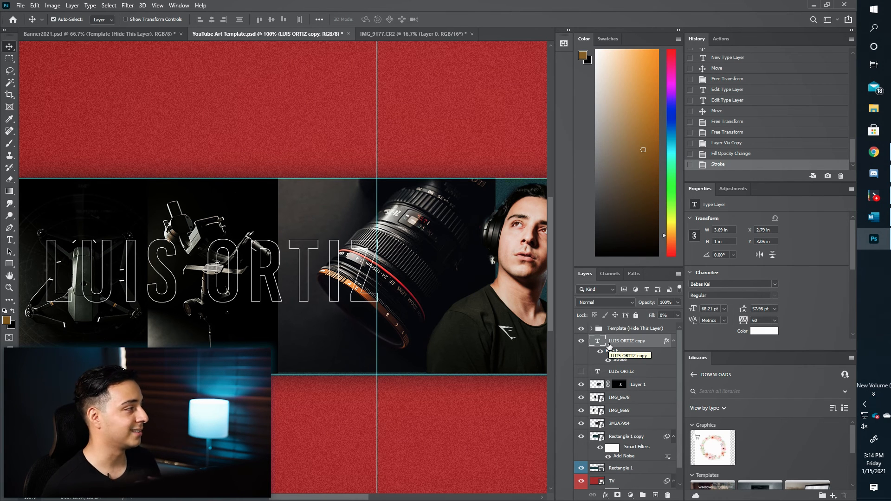
click(581, 372)
click(641, 374)
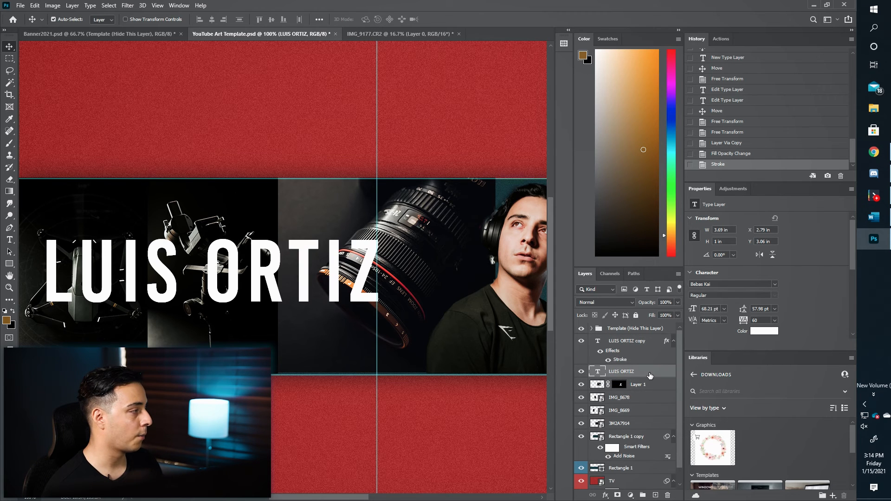
click(604, 303)
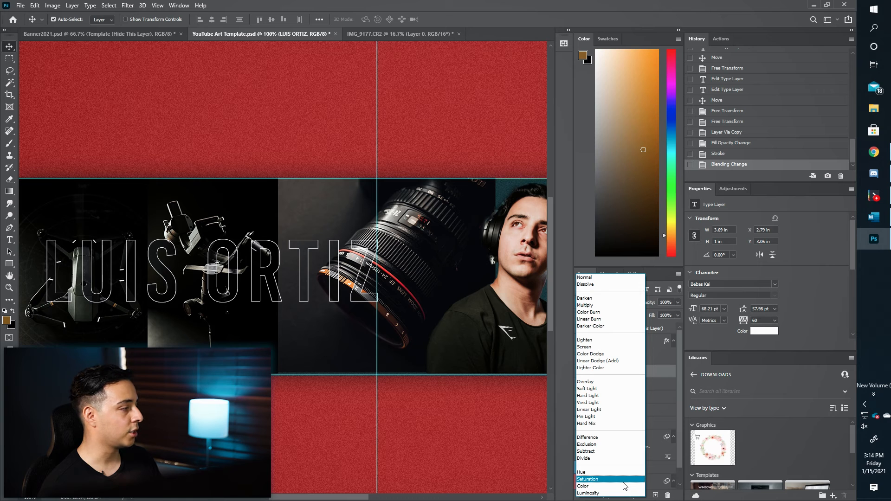
click(604, 472)
key(ctrl)
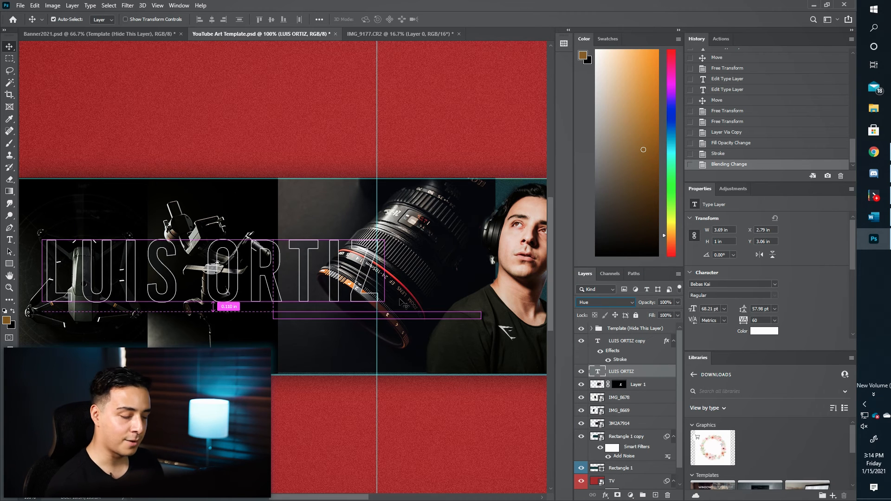
key(ctrl+plus)
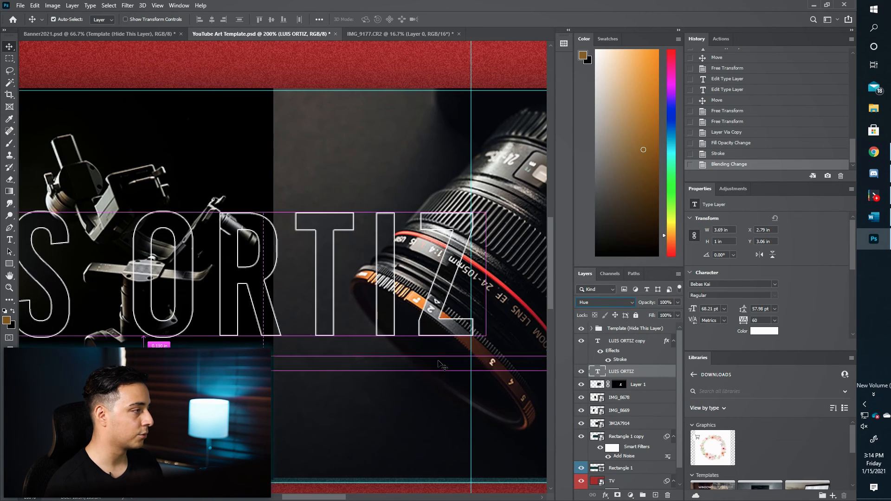
key(ctrl+plus)
key(ctrl+plus)
drag(426, 339, 232, 329)
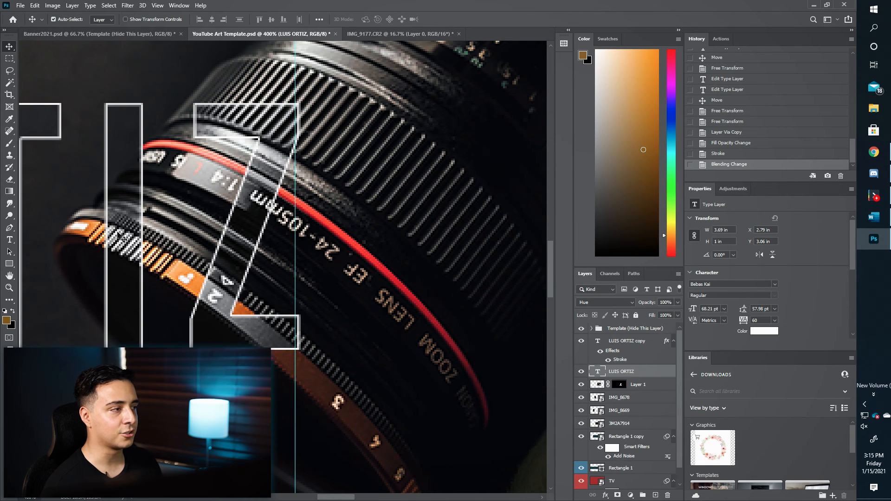
key(ctrl+minus)
key(ctrl+minus)
key(ctrl+minus)
key(ctrl+minus)
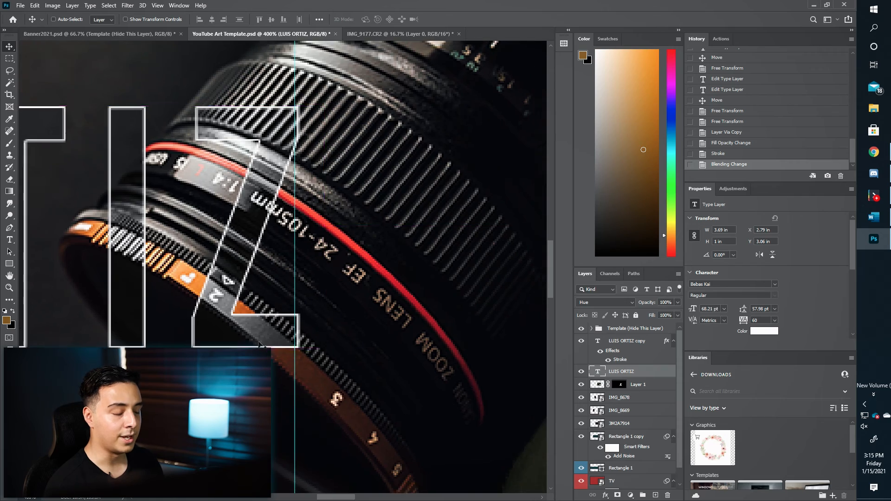
key(ctrl+minus)
key(ctrl+minus)
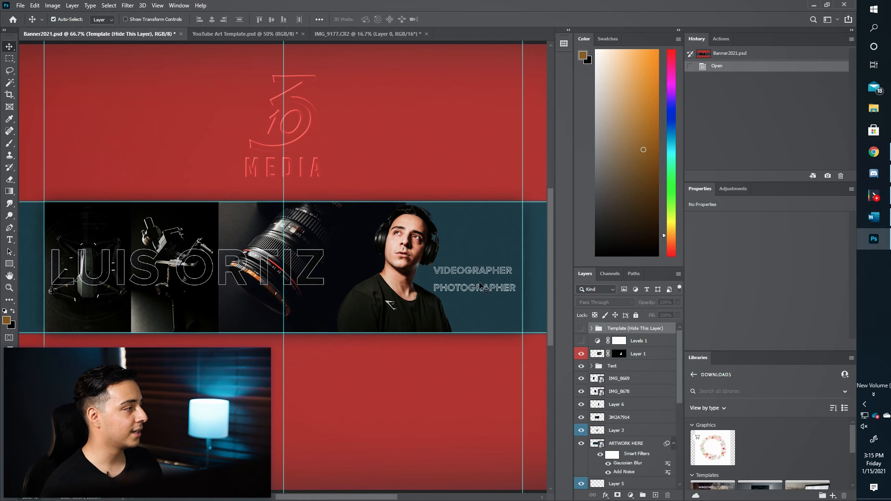
Compare the banner against the Banner2021 reference and return to the YouTube Art Template.
click(227, 32)
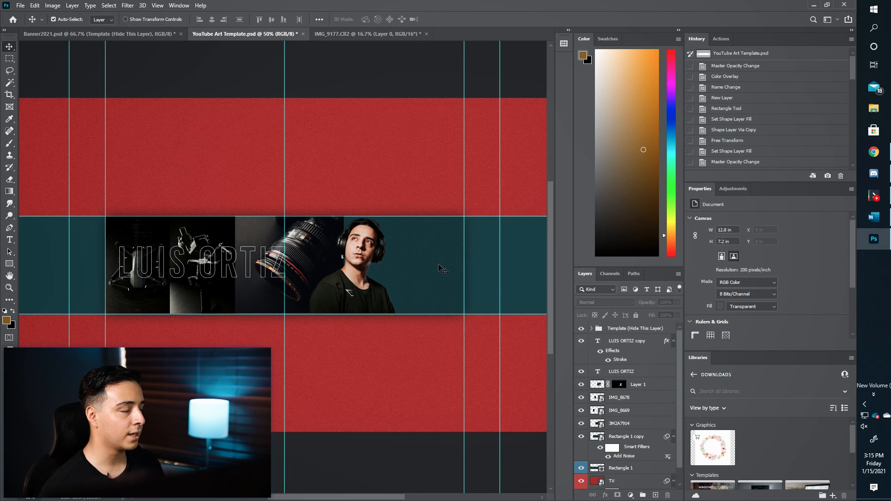
key(ctrl+shift+Tab)
click(236, 31)
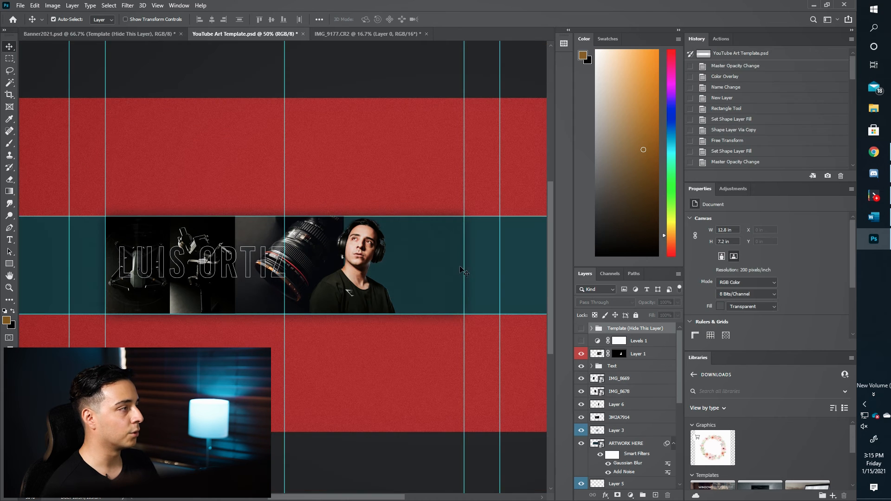
Add vertical 'VIDEOGRAPHER' text right of the portrait and scale it down to about 62%.
key(t)
click(403, 240)
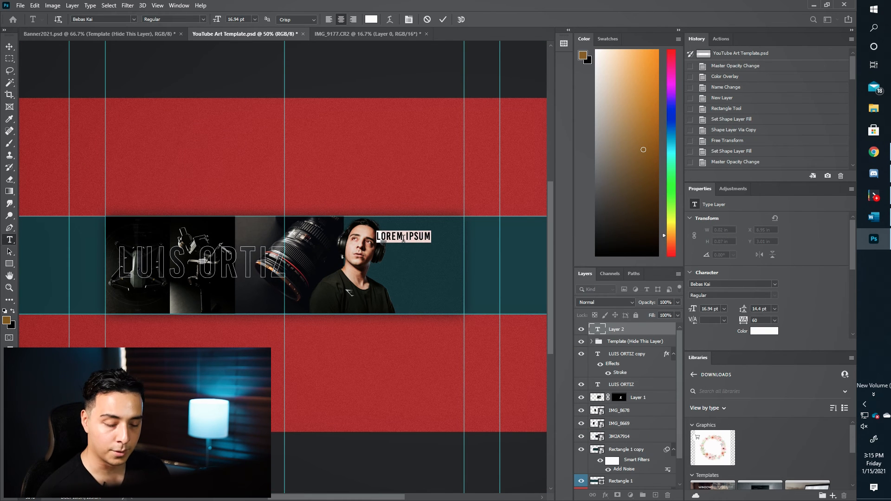
text(VIDEOGRAPHER)
click(90, 5)
mouse_move(139, 58)
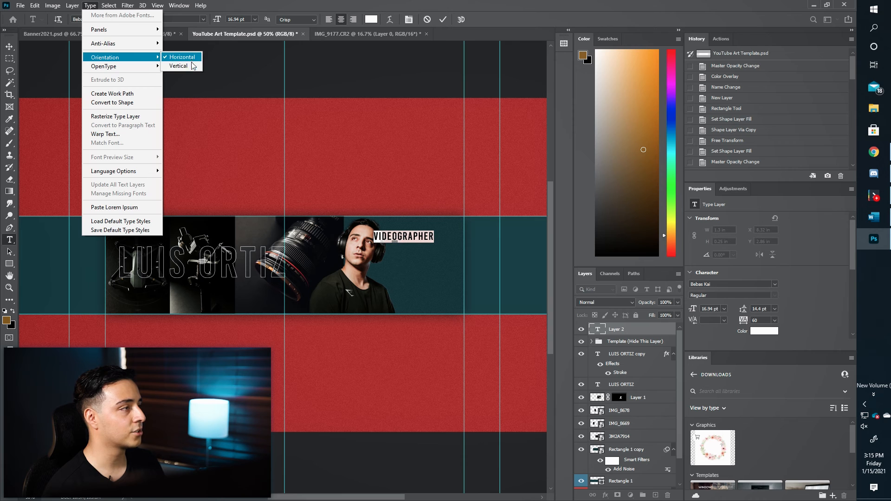
click(181, 65)
key(ctrl+t)
drag(403, 173, 403, 224)
key(Return)
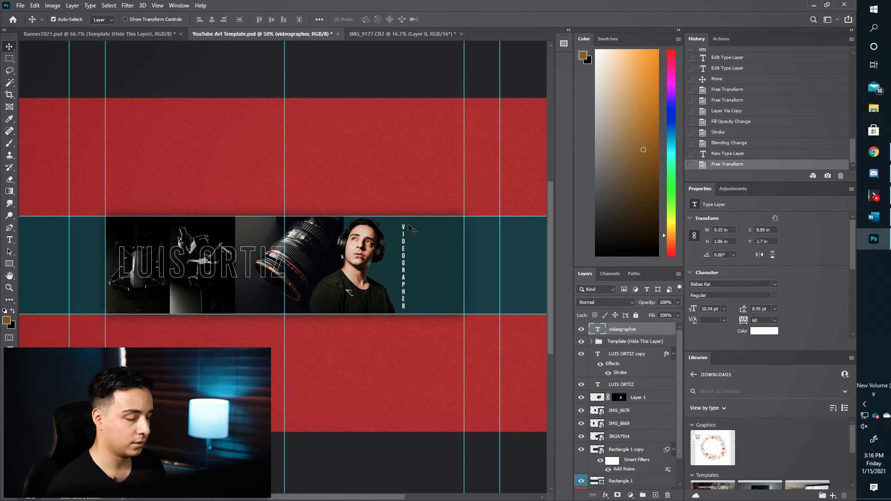
Duplicate the label further right and change it to read 'PHOTOGRAPHER'.
key(ctrl+plus)
scroll(427, 252, right, 5)
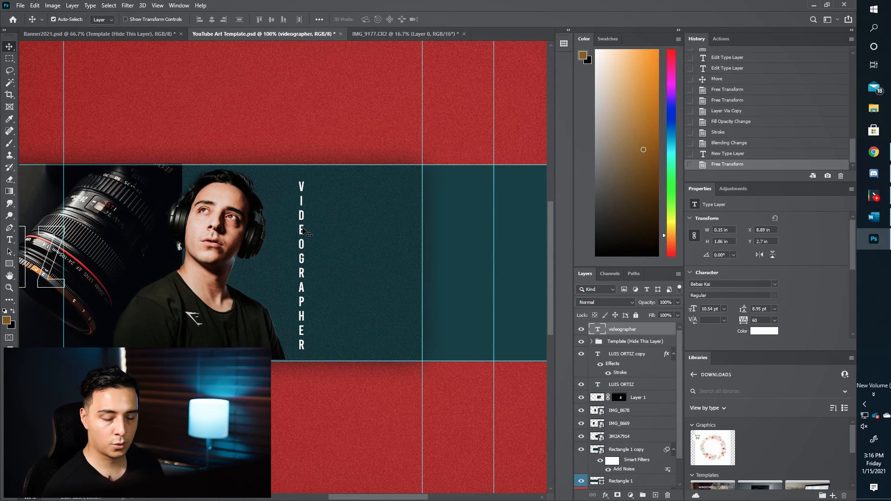
drag(302, 230, 370, 234)
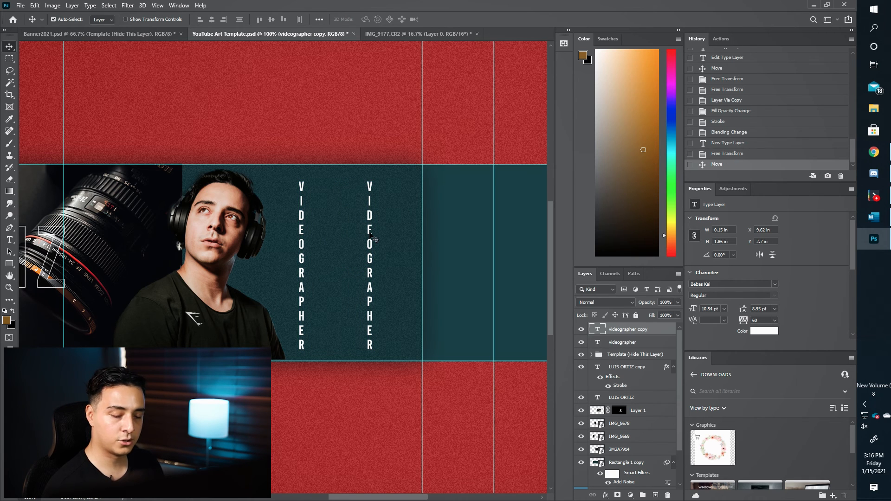
key(t)
drag(370, 250, 369, 179)
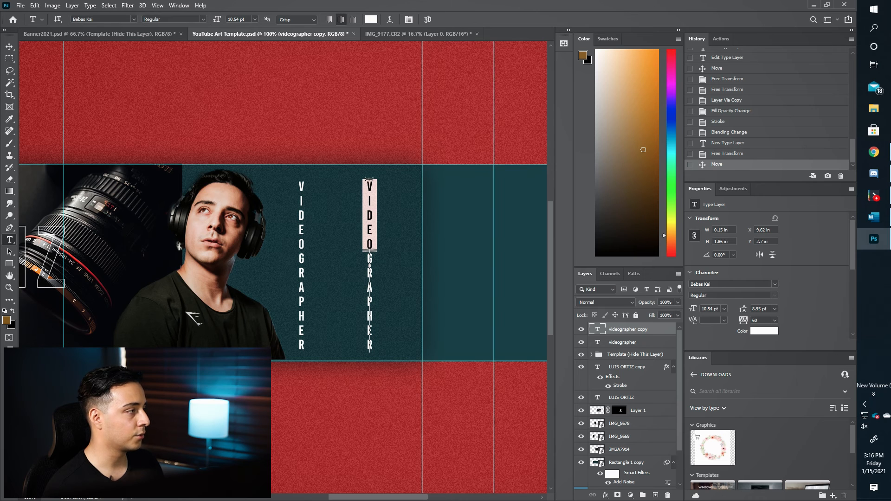
text(PHOTO)
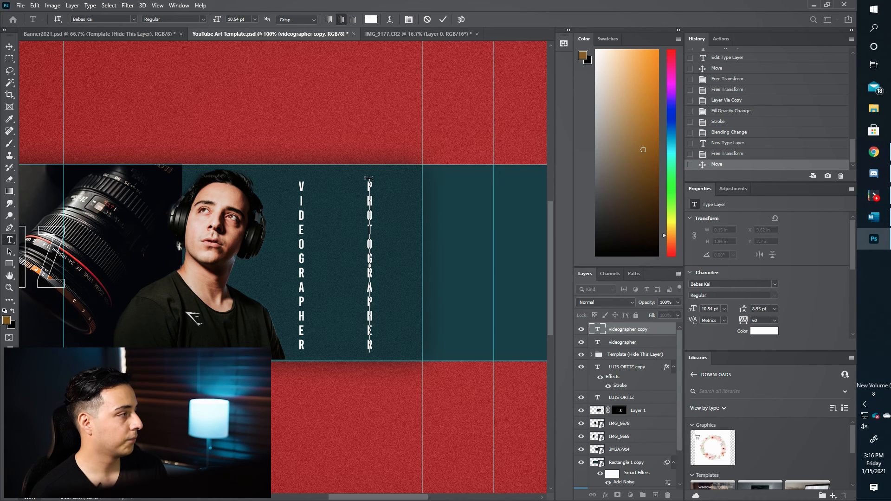
key(ctrl+Return)
Nudge VIDEOGRAPHER right, then give both labels 0% fill and a Stroke outline.
key(v)
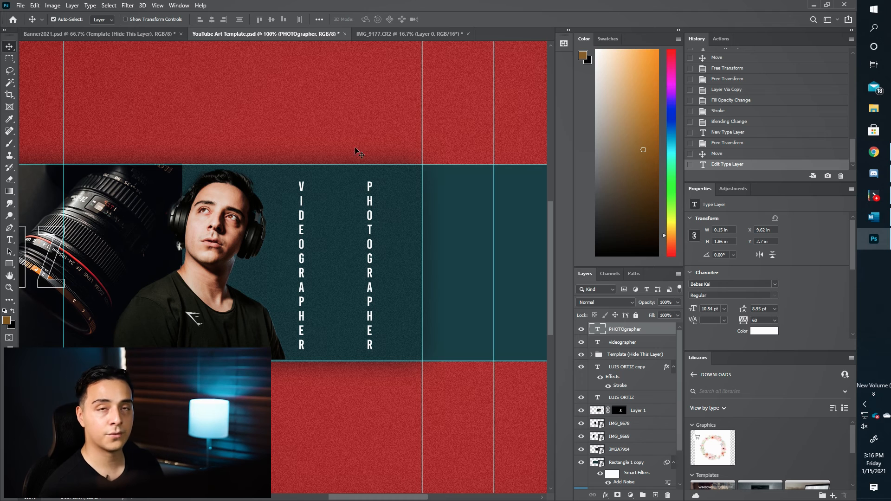
drag(301, 251, 305, 251)
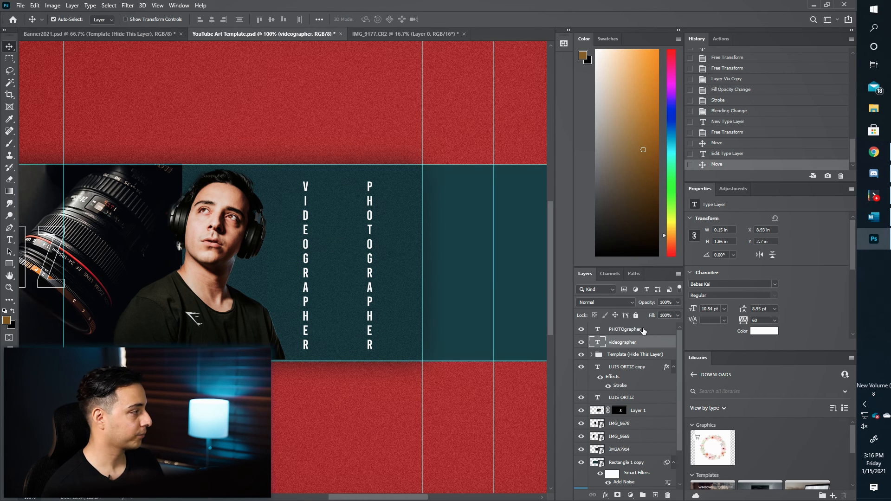
click(669, 330)
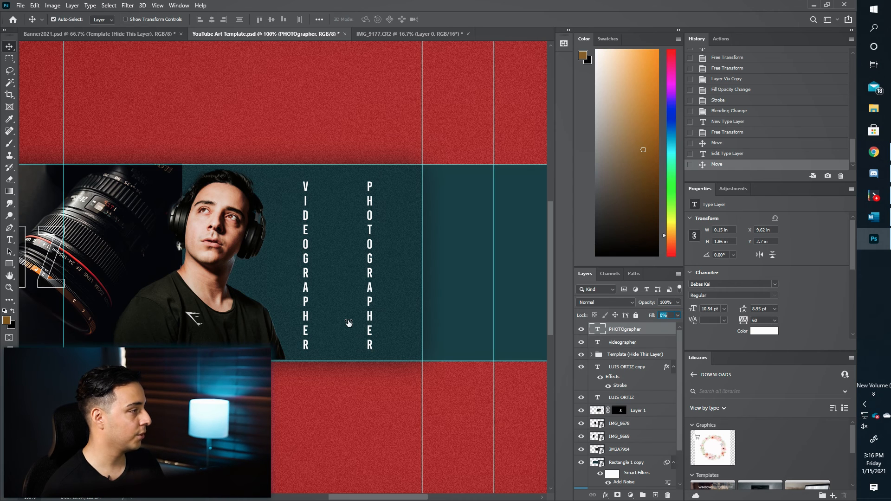
key(Return)
click(643, 343)
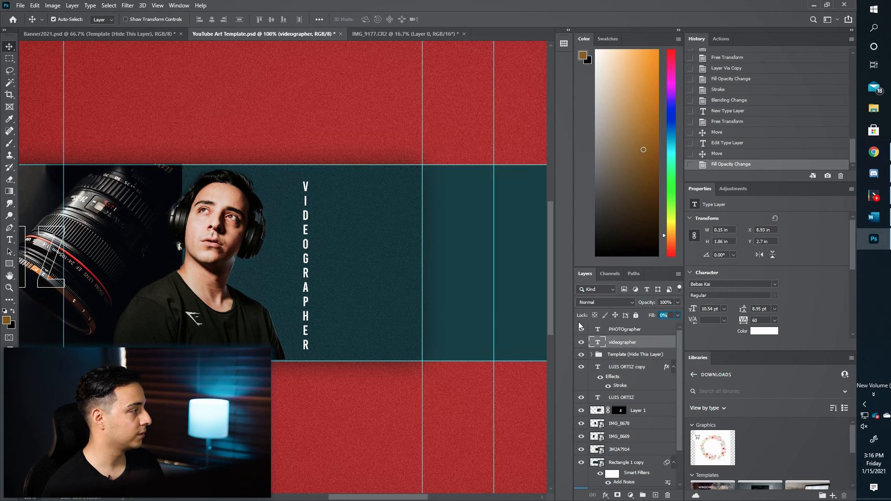
key(alt+bracketright)
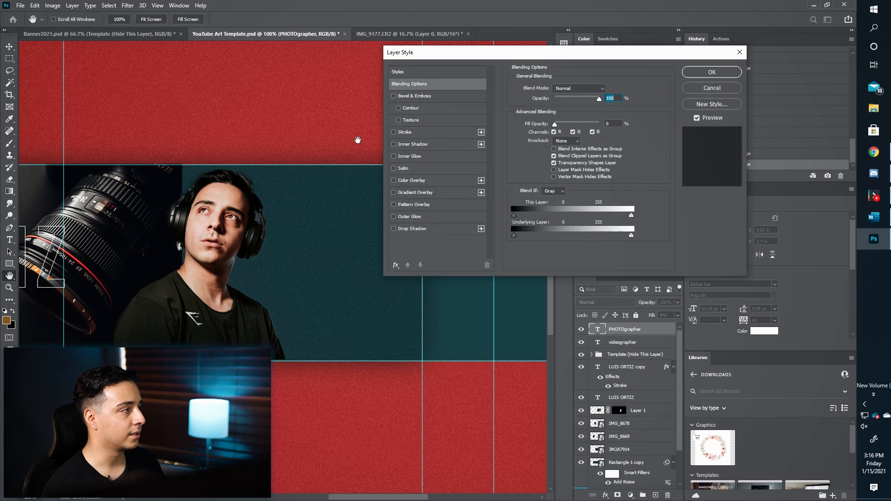
click(414, 134)
click(708, 74)
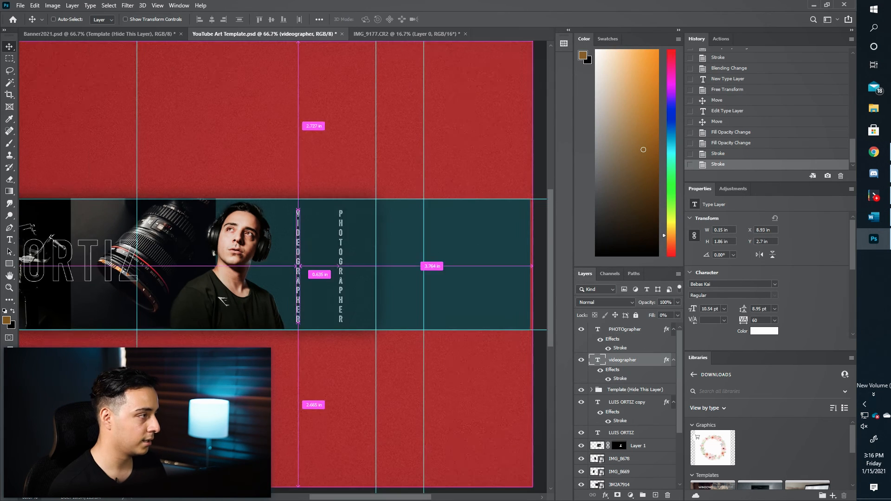
key(ctrl+minus)
key(ctrl+minus)
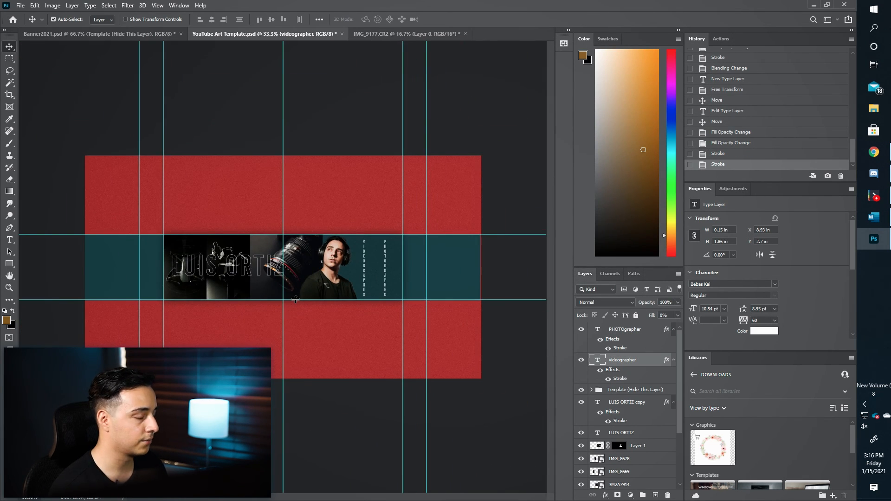
Compare the banner with the Banner2021 reference design and return to the template.
key(ctrl+plus)
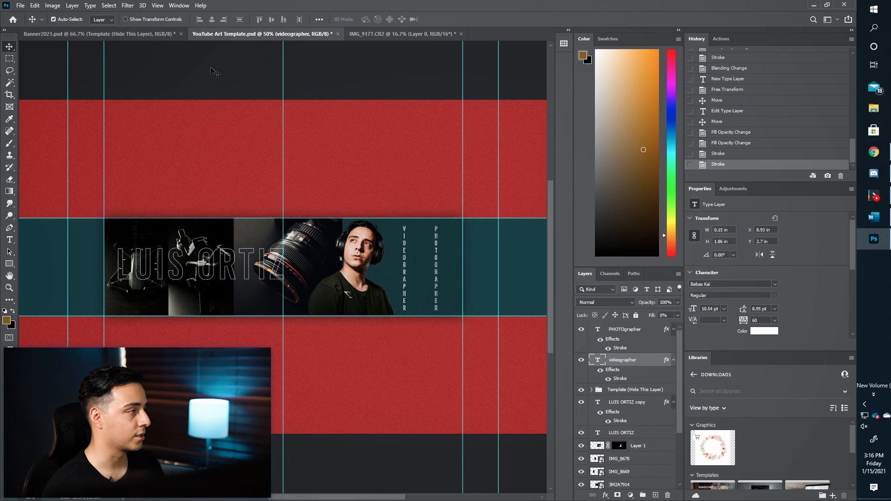
click(125, 34)
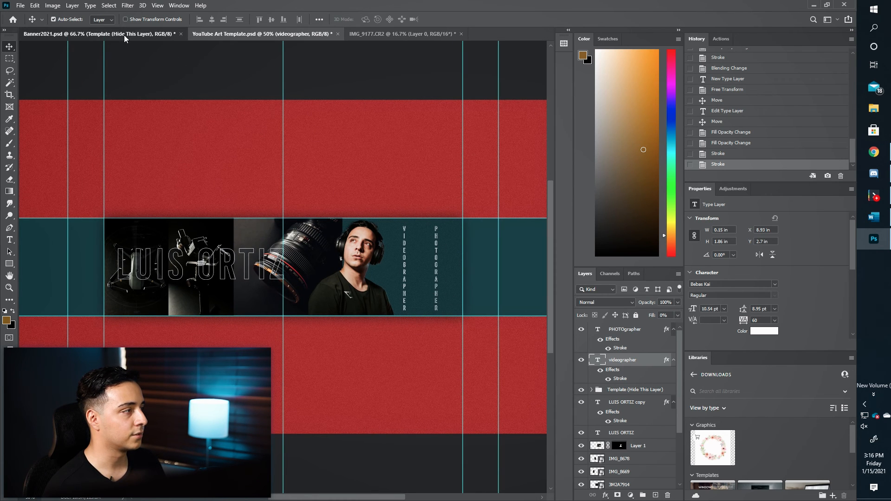
key(ctrl+minus)
key(ctrl+minus)
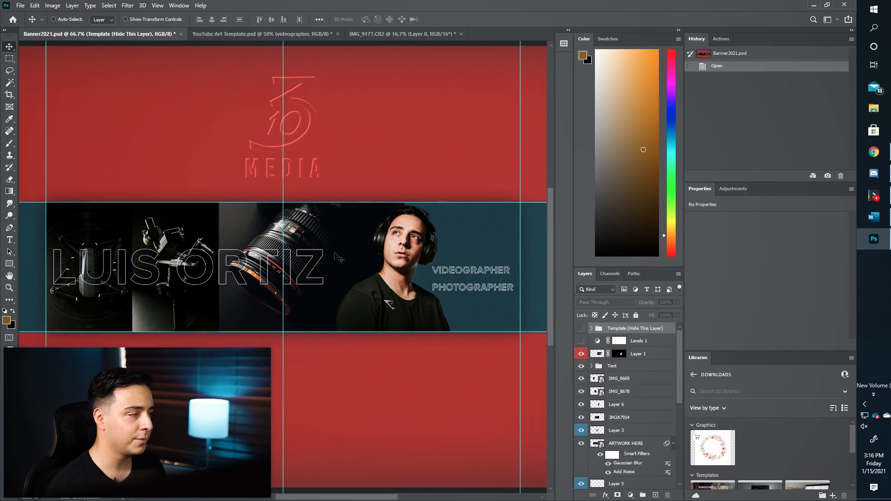
key(ctrl+plus)
key(ctrl+minus)
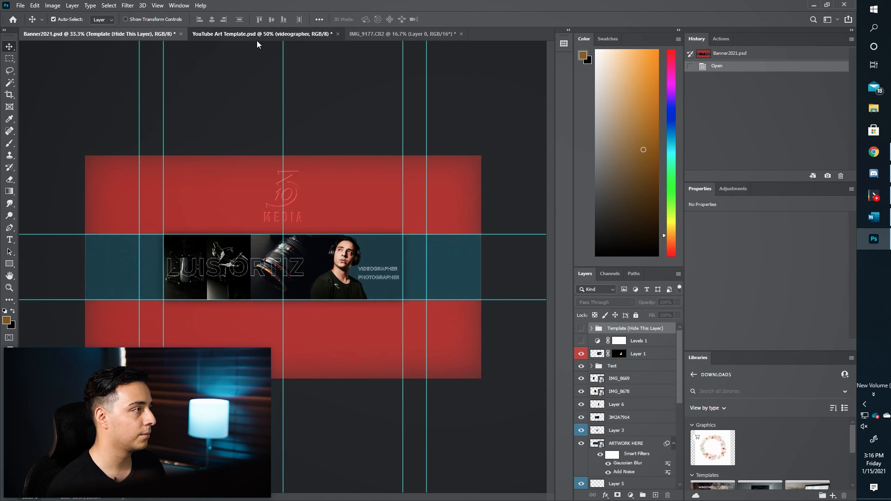
key(ctrl+Tab)
Give the TV background layer an Inner Shadow with size 125 px.
scroll(657, 467, down, 3)
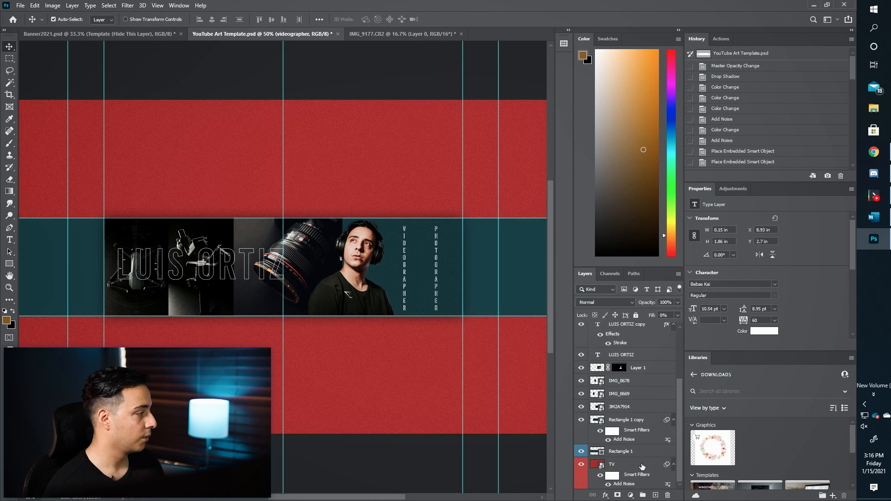
click(641, 469)
double_click(641, 469)
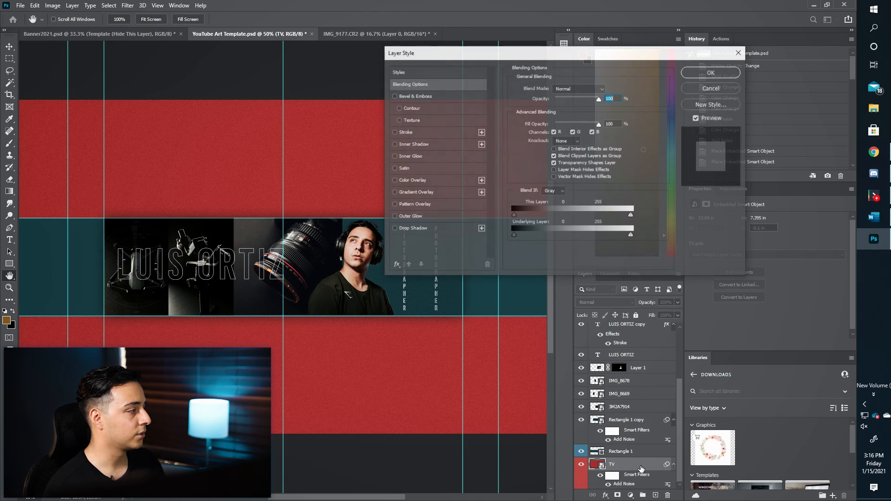
click(402, 145)
click(571, 150)
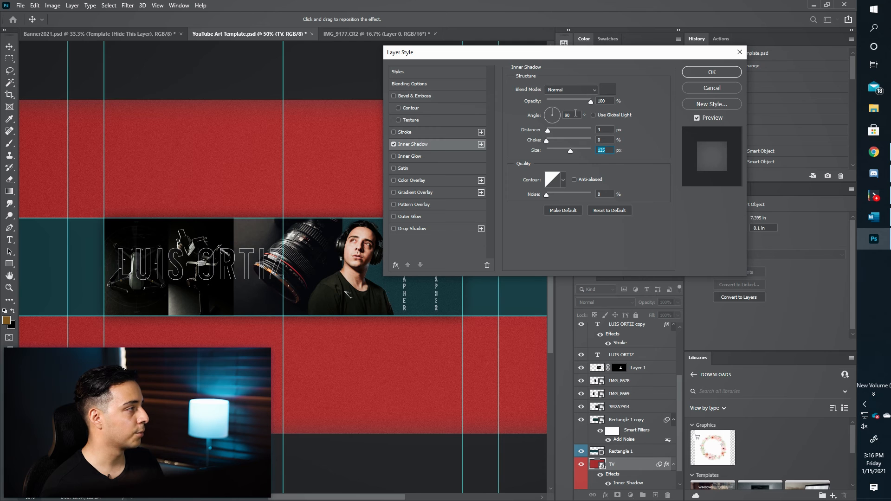
key(Return)
key(ctrl+minus)
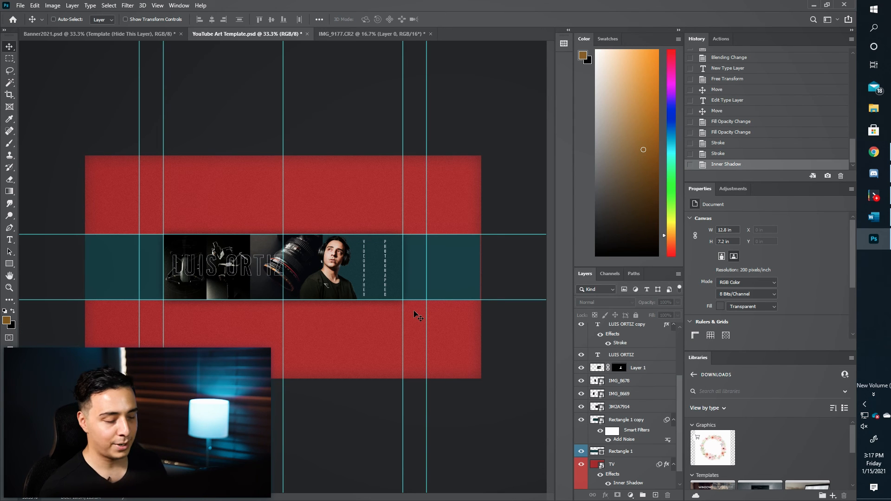
key(ctrl+plus)
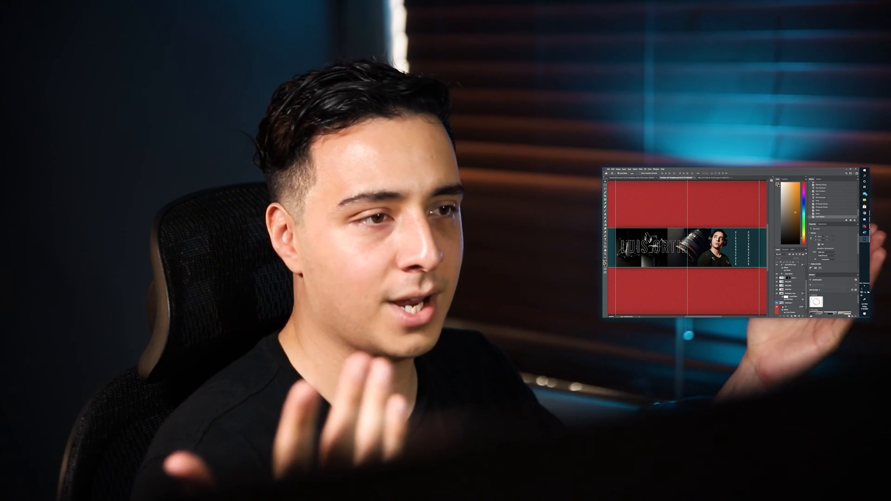
Zoom in on the Banner2021 reference, then go back to the YouTube Art Template.
click(627, 178)
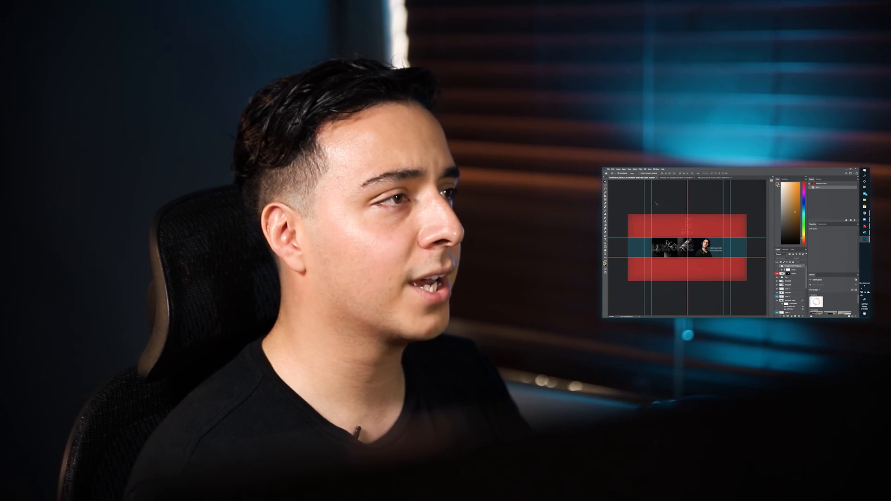
key(ctrl+plus)
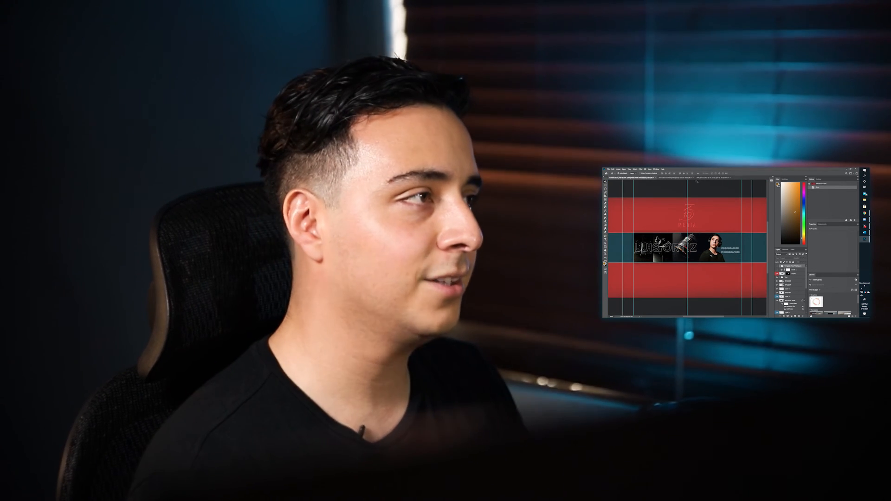
key(ctrl+Tab)
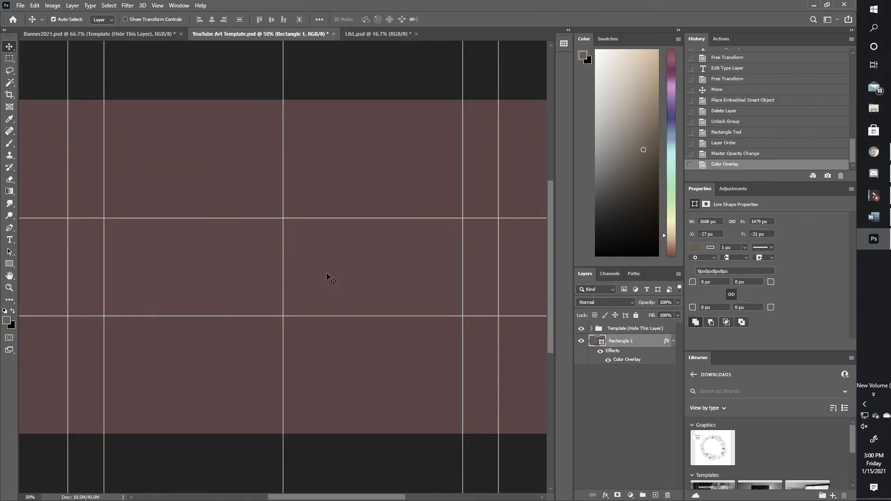
scroll(325, 277, down, 3)
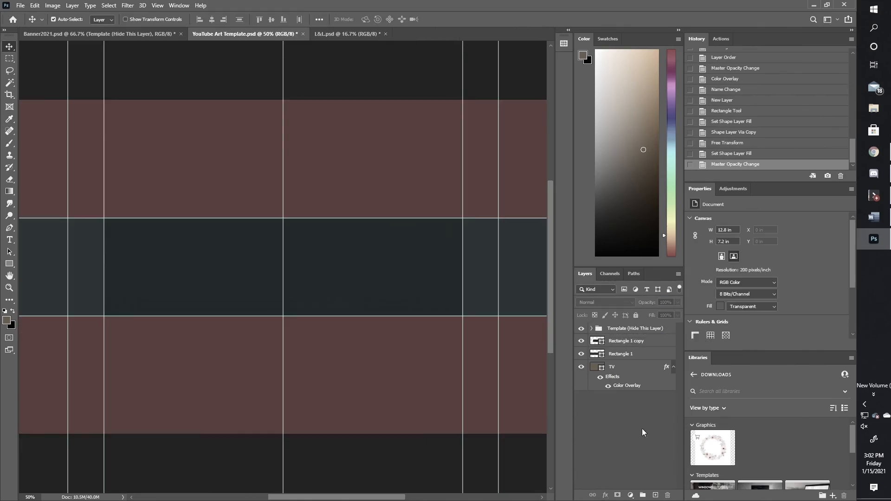